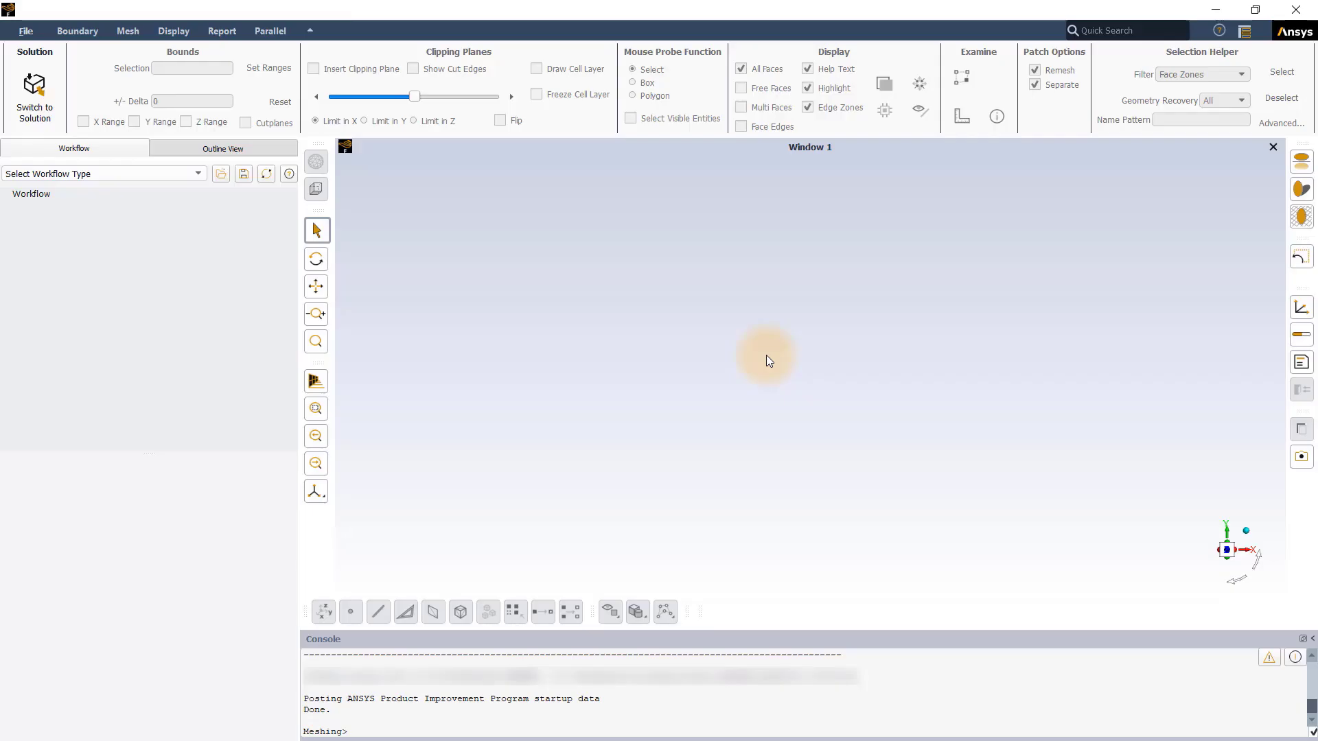
# Step: Collapse the ribbon and expand it again
pyautogui.click(309, 32)
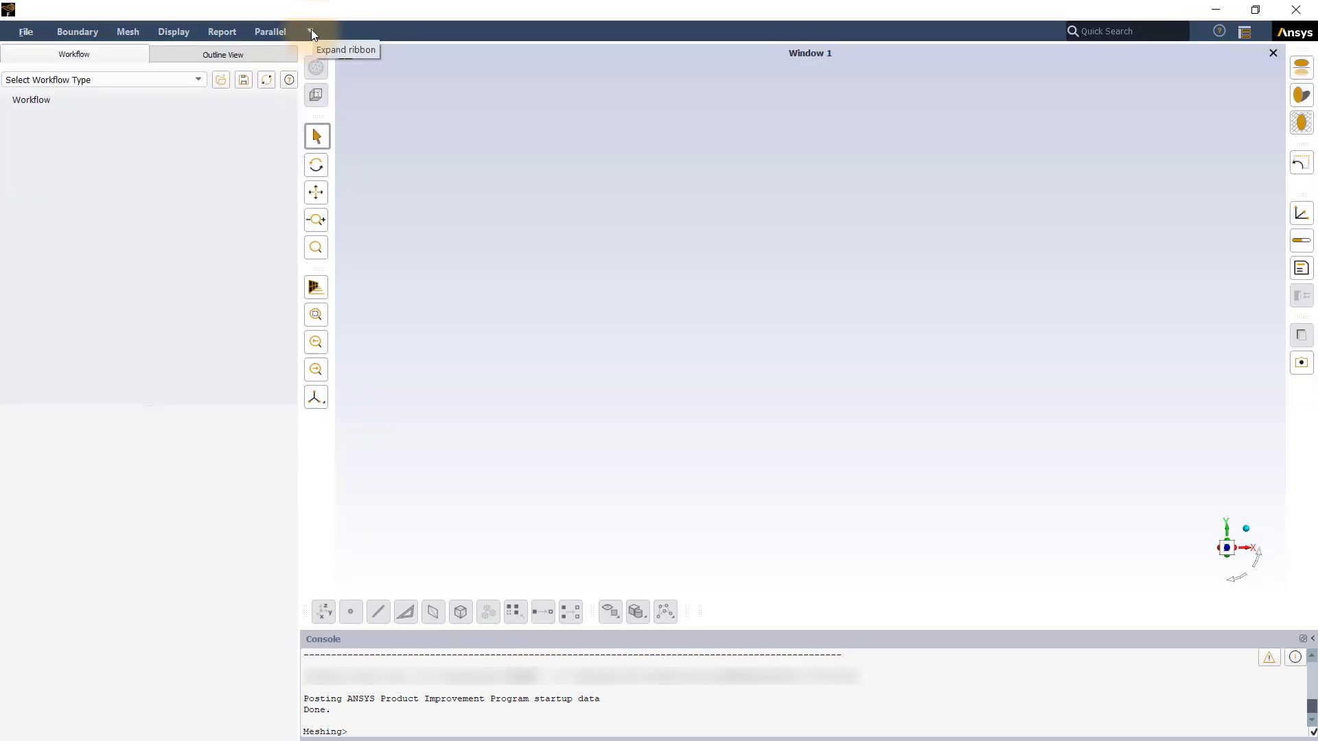
pyautogui.click(311, 31)
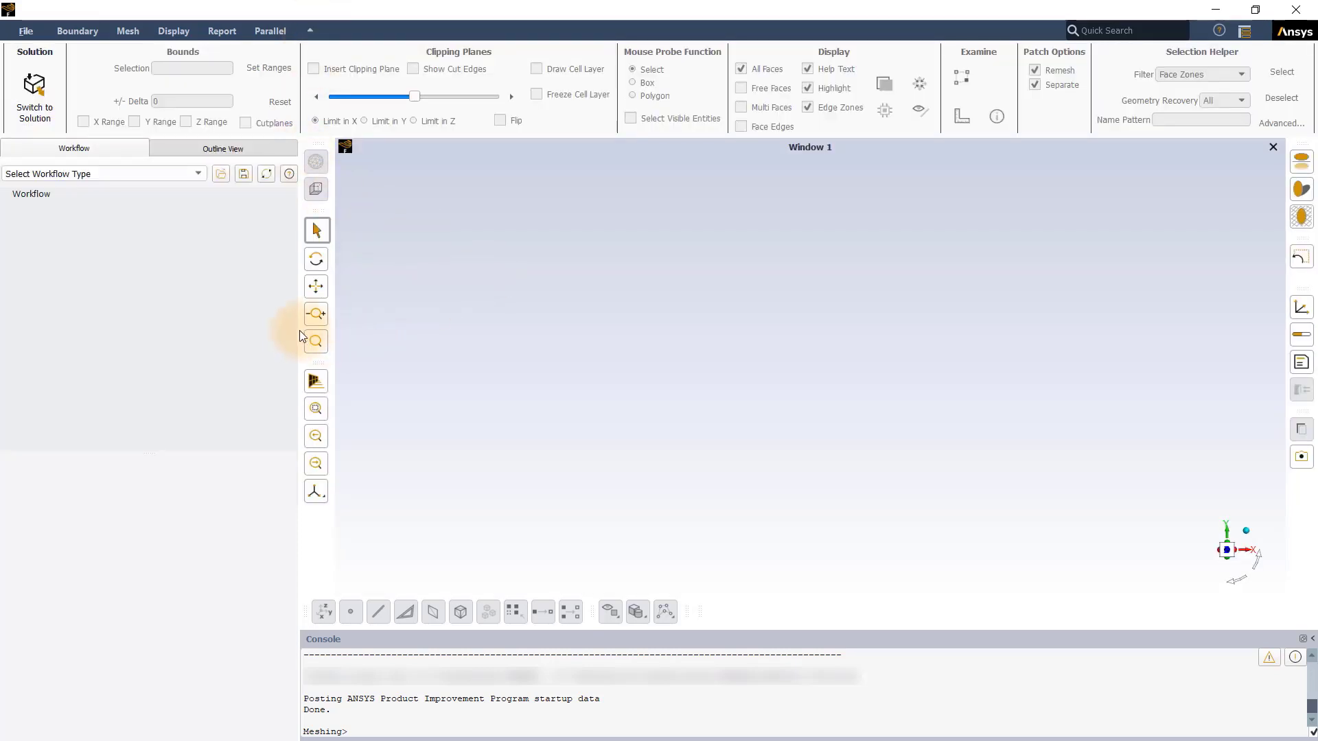
# Step: Widen the workflow pane and reset the workspace to the Meshing Default layout
pyautogui.moveTo(299, 331); pyautogui.dragTo(367, 330)
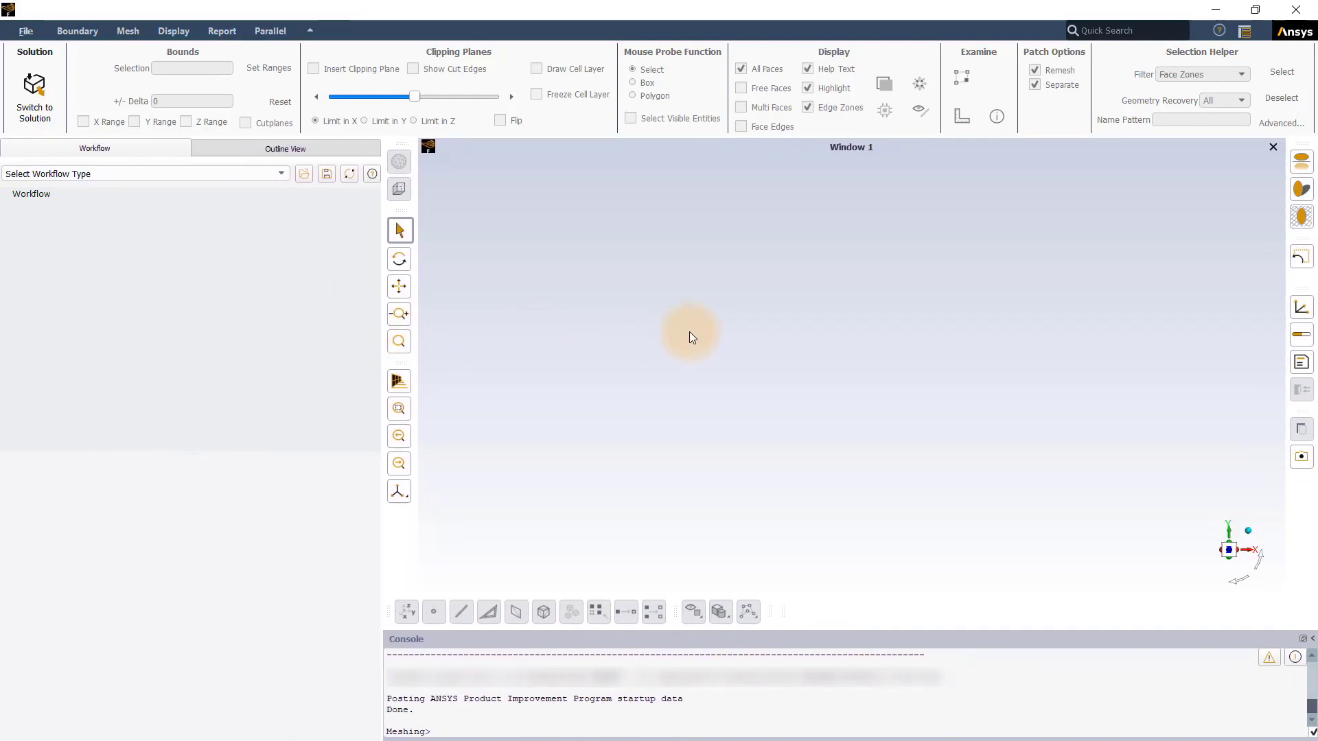
pyautogui.click(1244, 32)
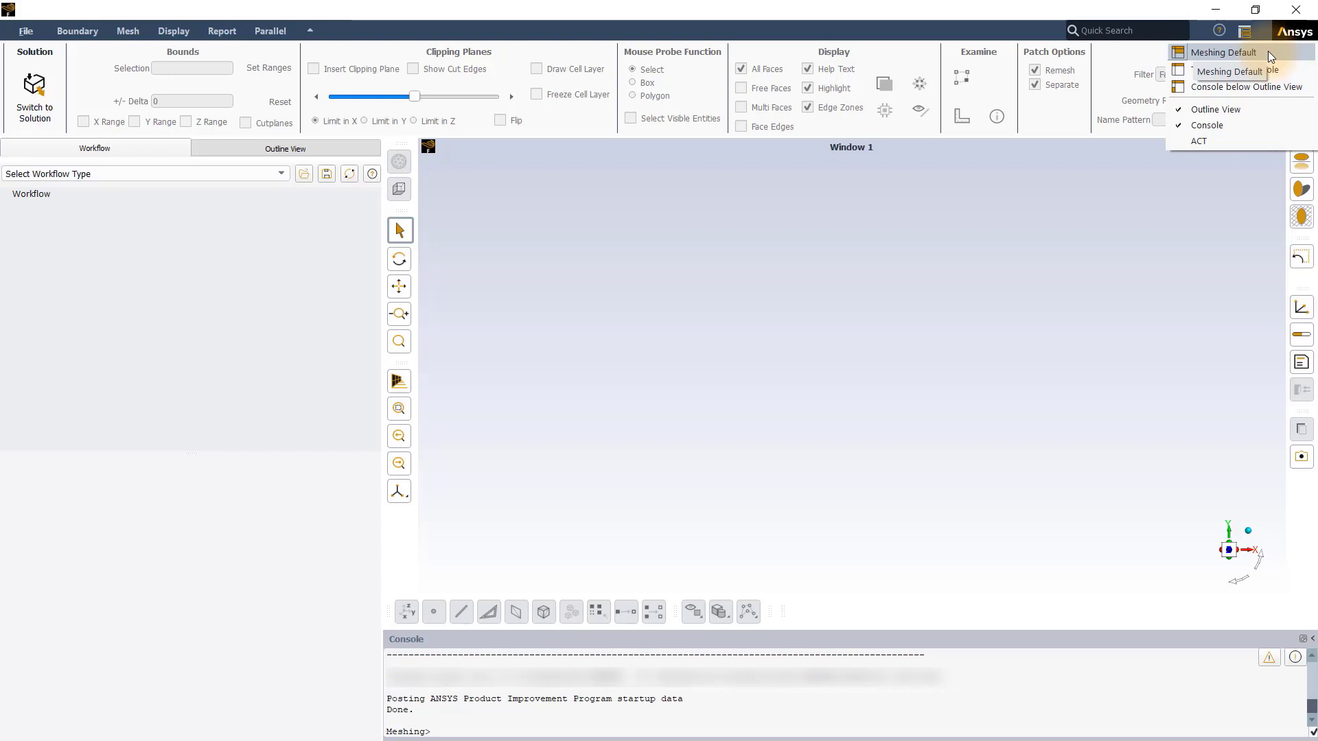
pyautogui.click(1267, 52)
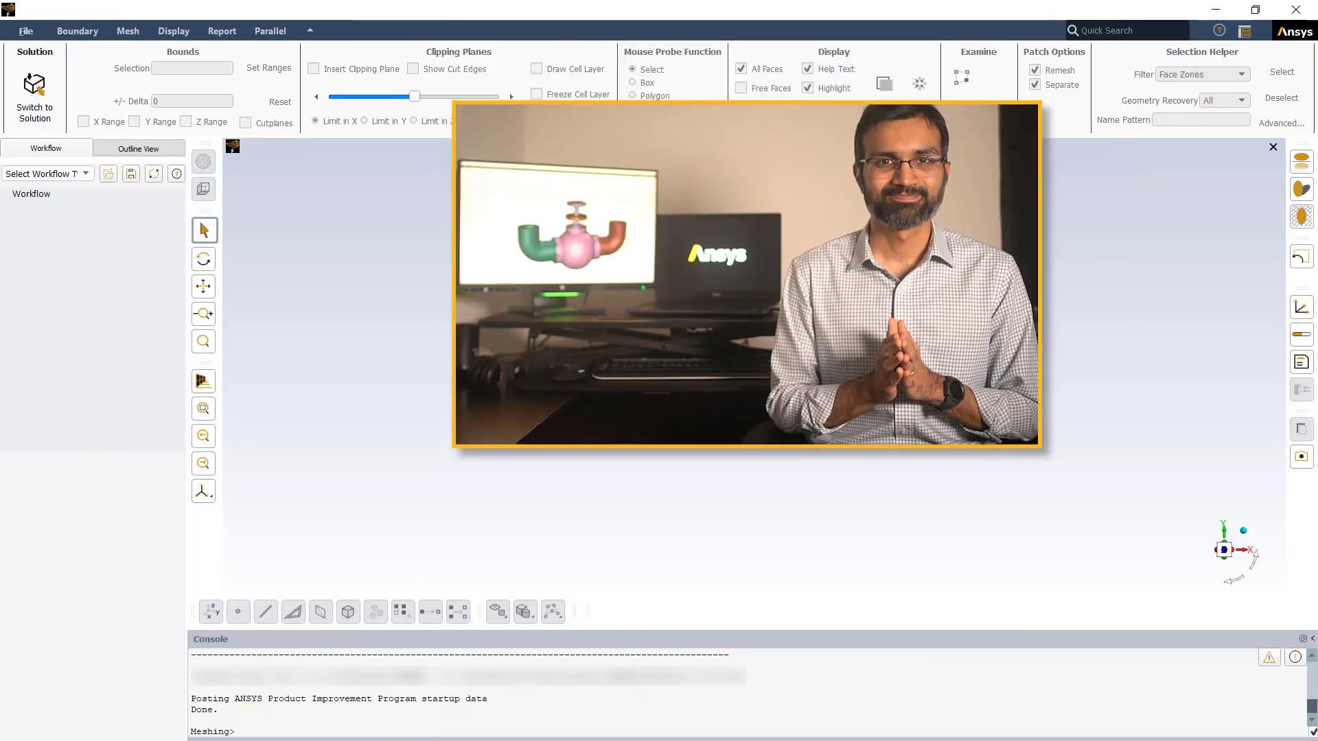
# Step: Load the Watertight Geometry workflow as the meshing workflow type
pyautogui.click(86, 174)
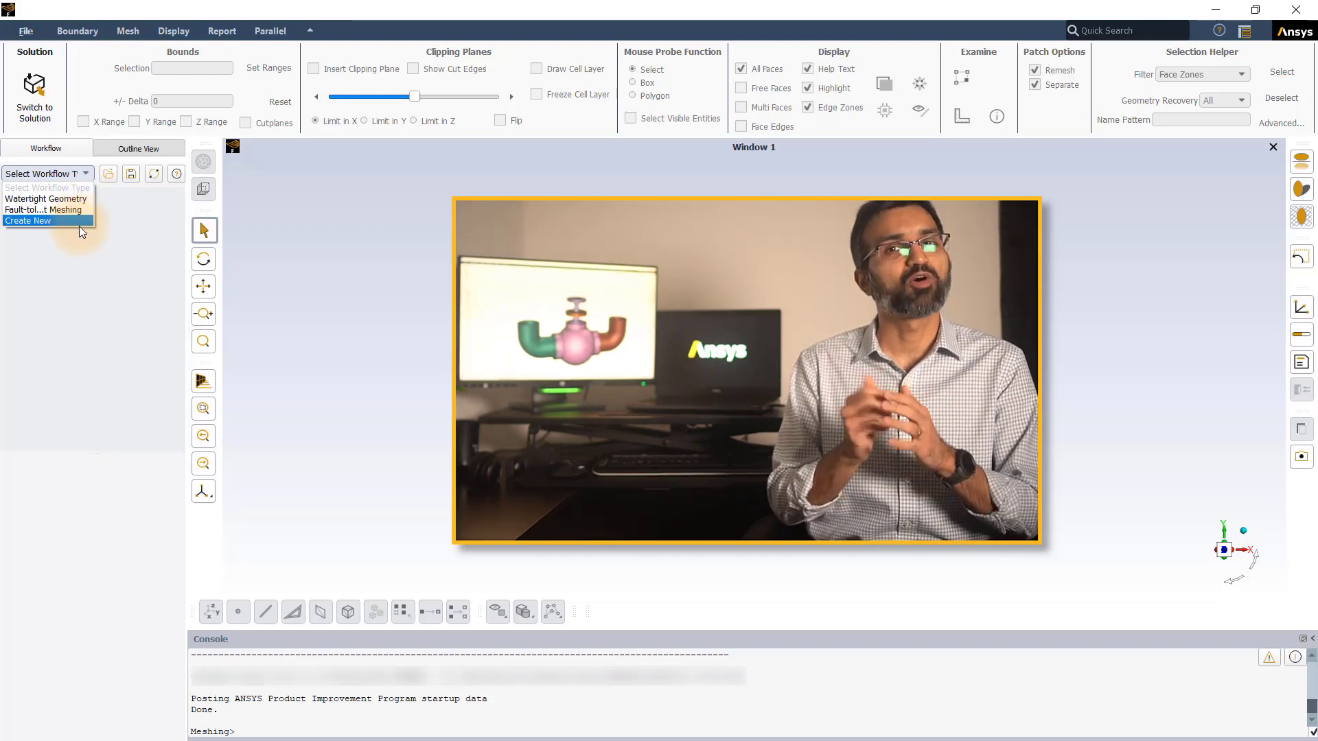
pyautogui.click(78, 249)
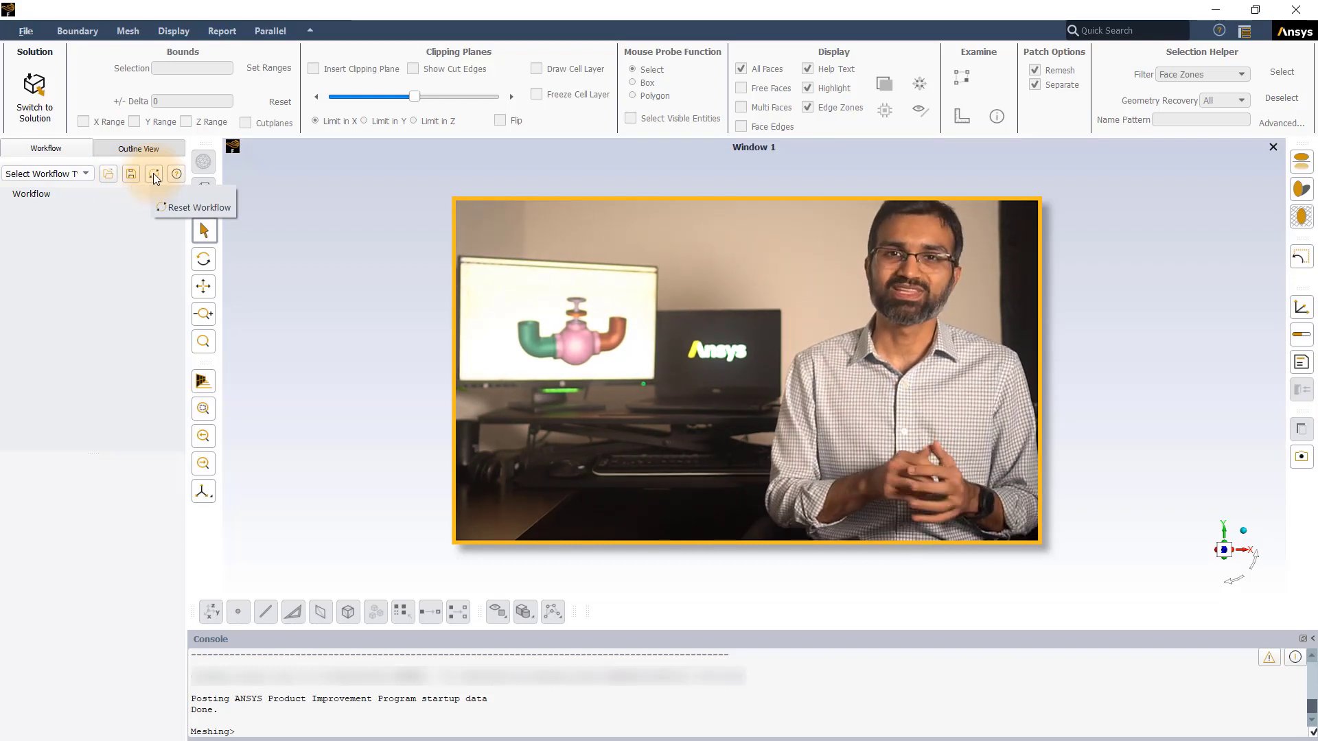
pyautogui.click(85, 172)
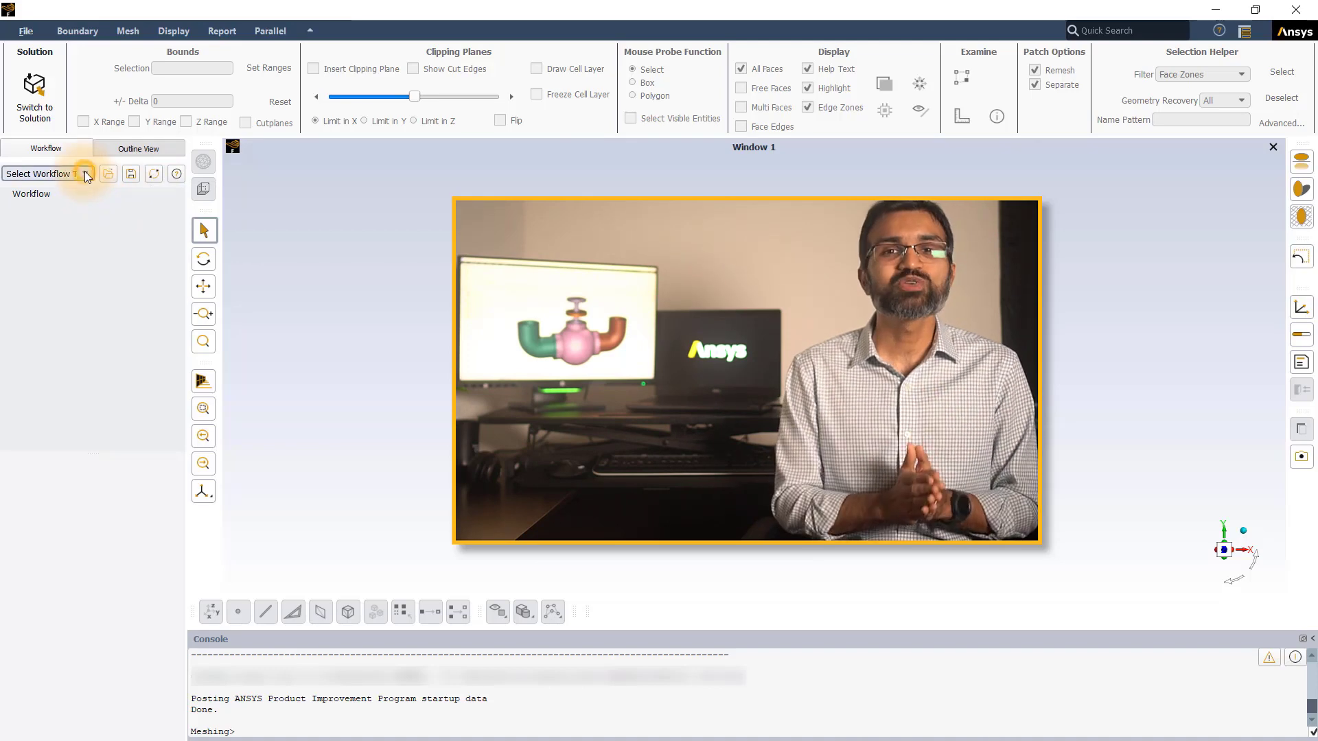
pyautogui.click(56, 195)
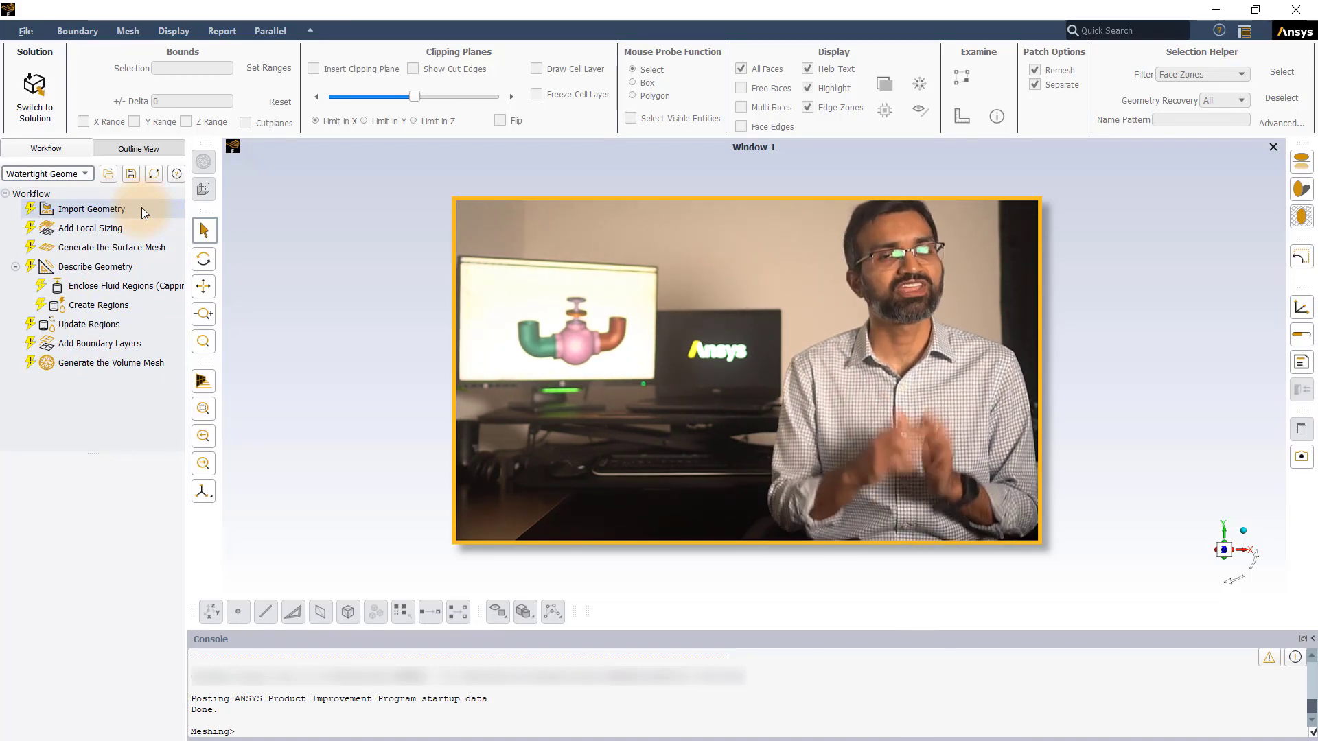
# Step: Insert an Add Linear Mesh Pattern task after the Generate the Surface Mesh task
pyautogui.click(163, 248)
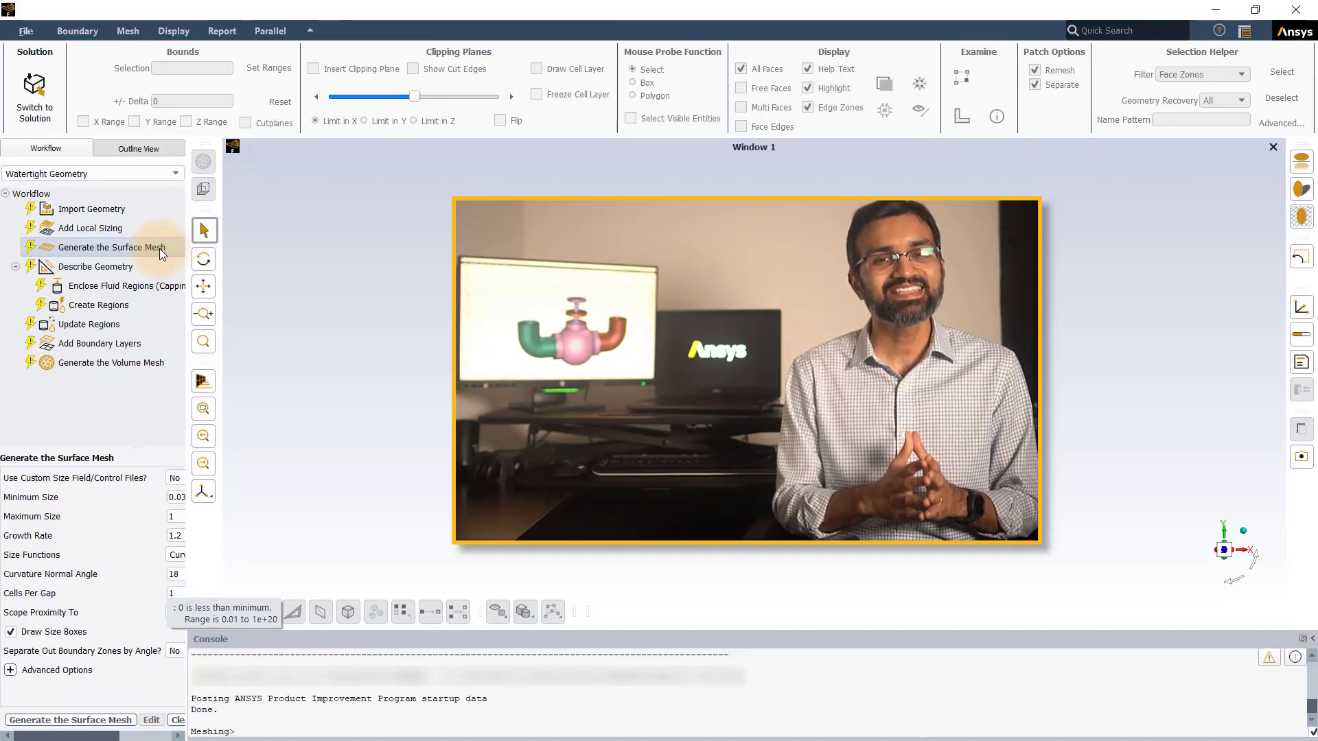
pyautogui.click(160, 249)
pyautogui.rightClick(160, 249)
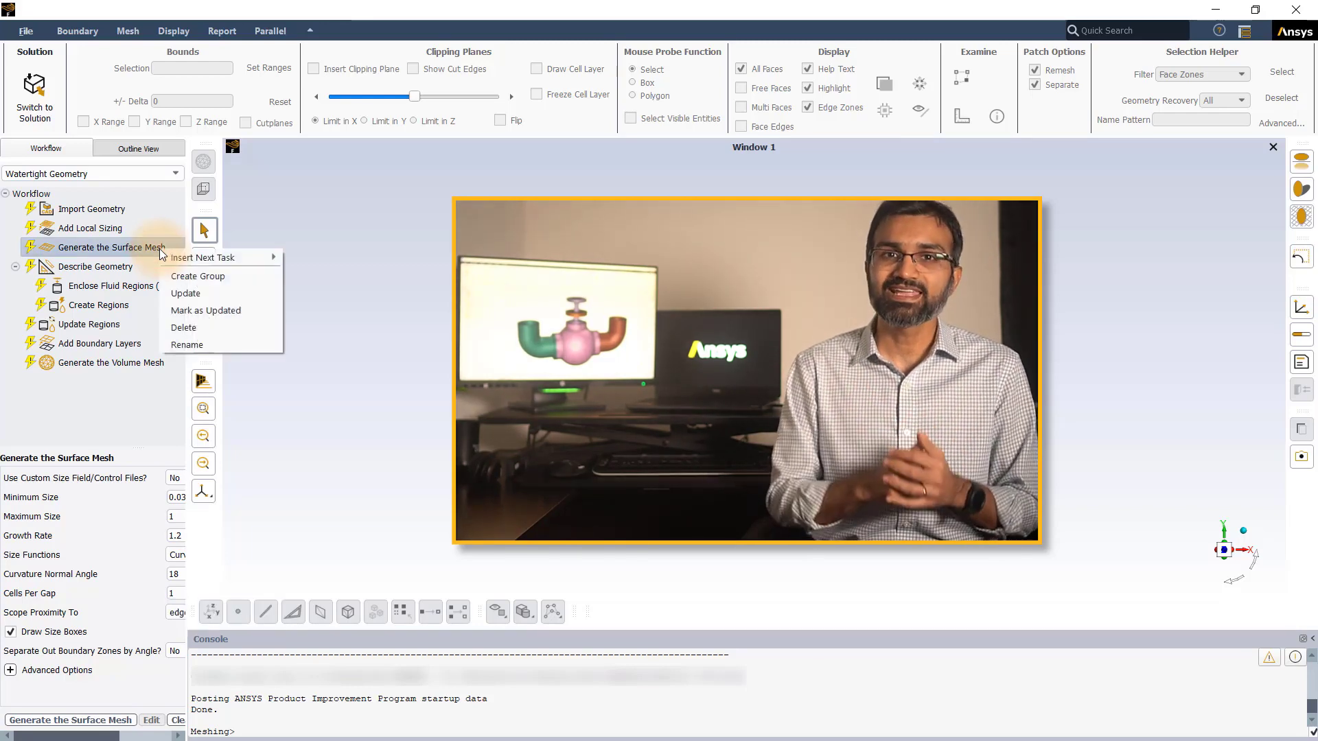
pyautogui.moveTo(160, 251)
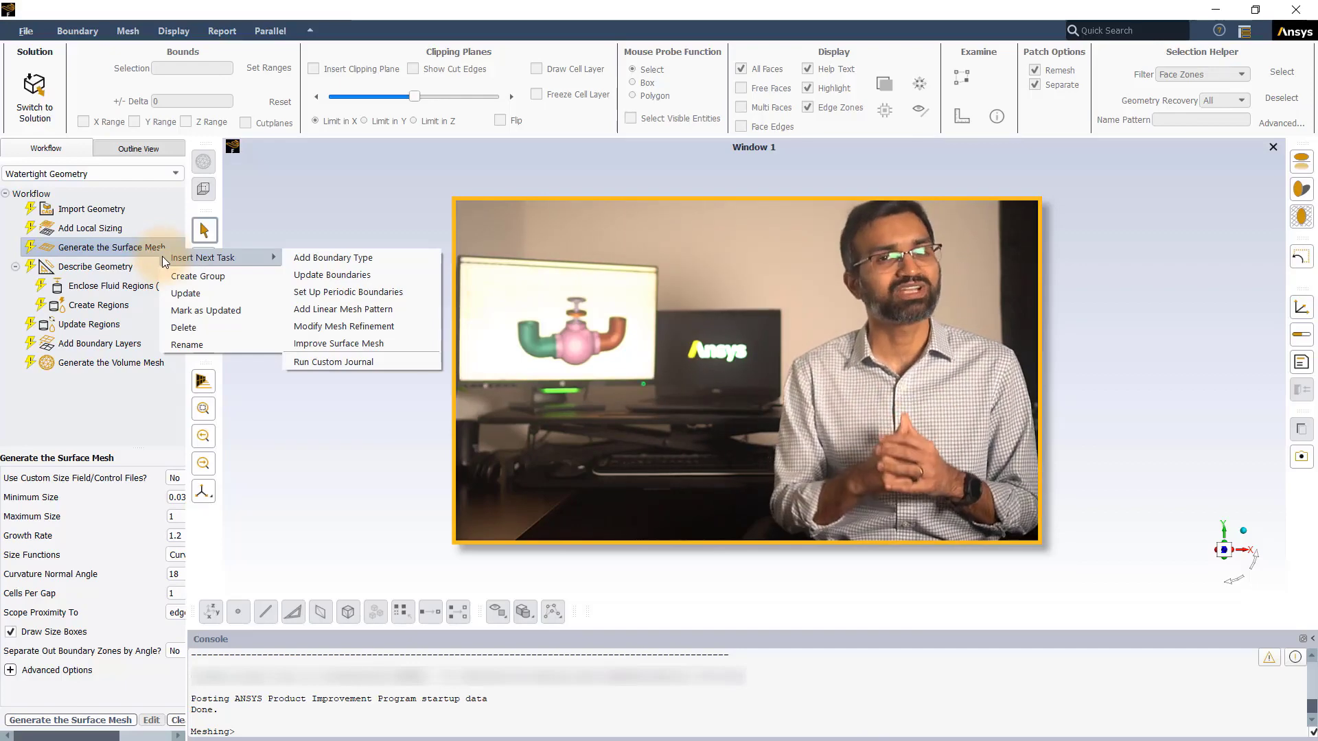
pyautogui.click(388, 310)
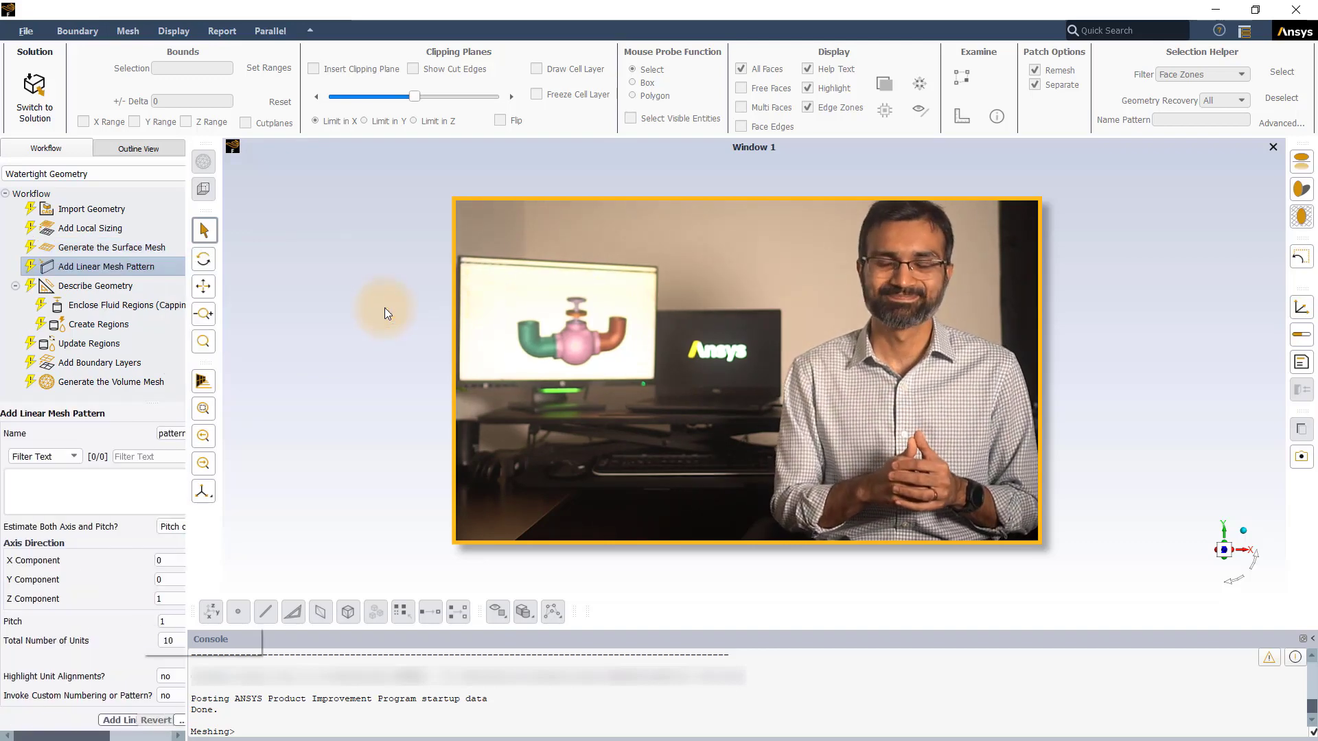
# Step: Widen the workflow pane to show the surface mesh task settings and open the detailed help for Scope Proximity To
pyautogui.click(155, 247)
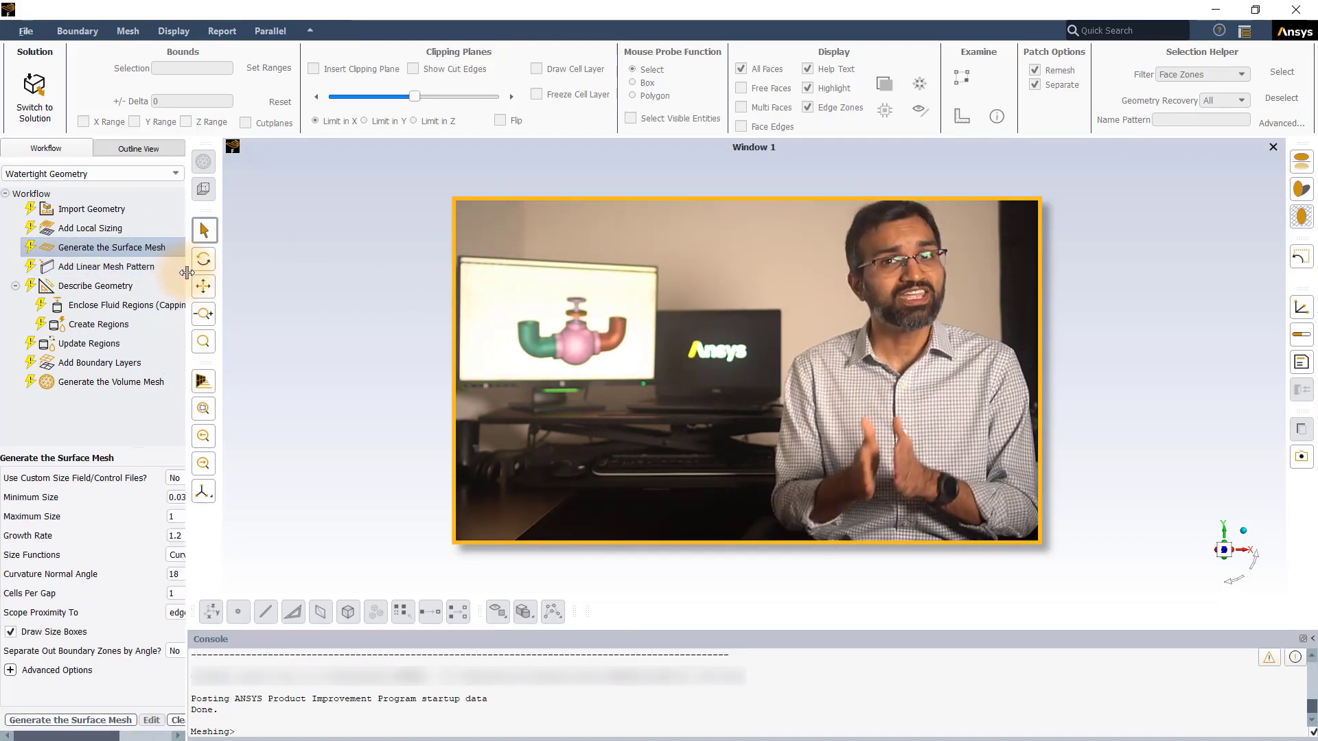
pyautogui.moveTo(191, 275); pyautogui.dragTo(302, 279)
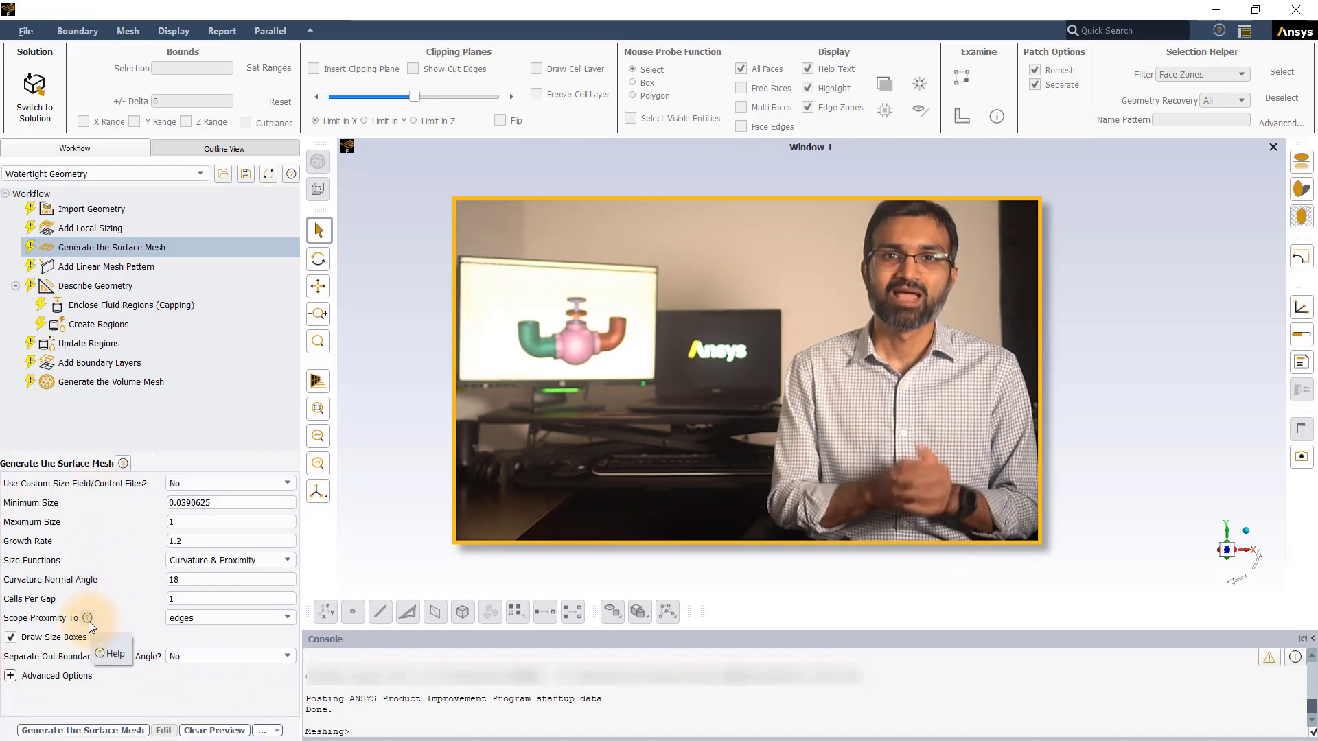
pyautogui.click(87, 618)
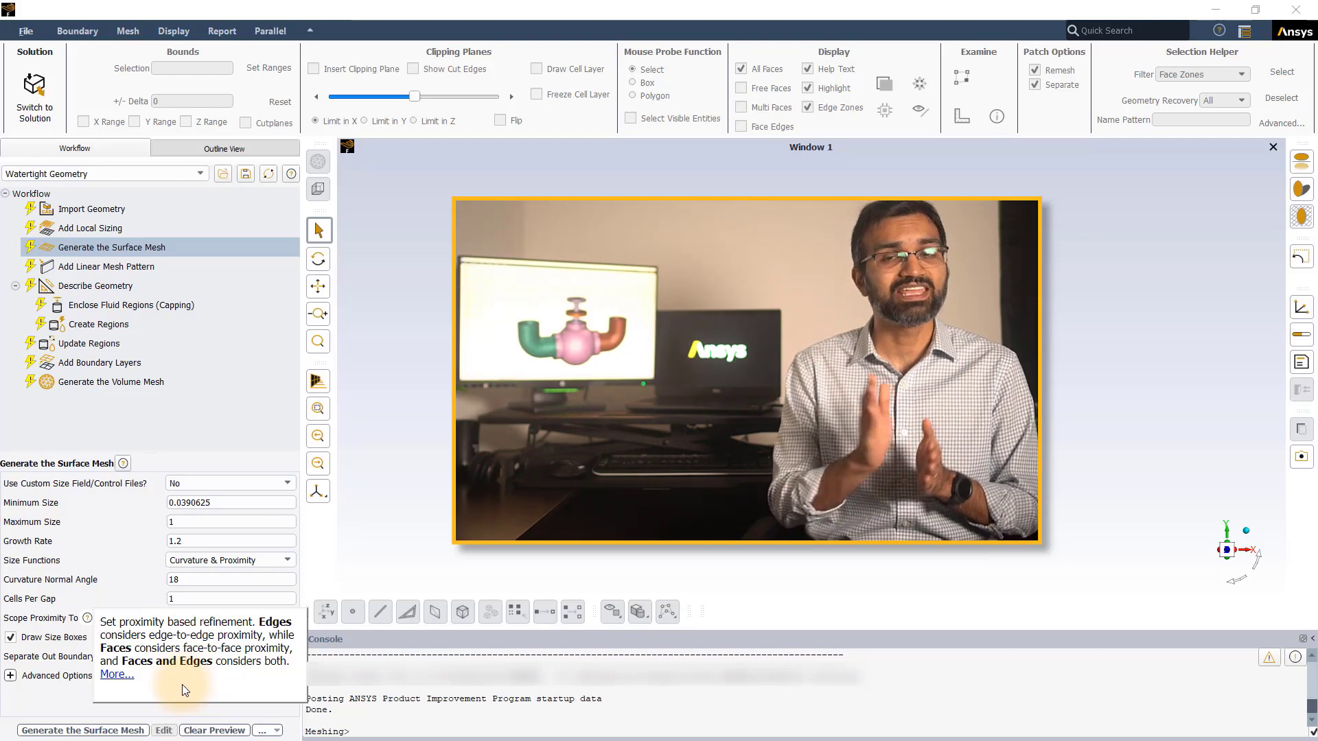
pyautogui.click(114, 675)
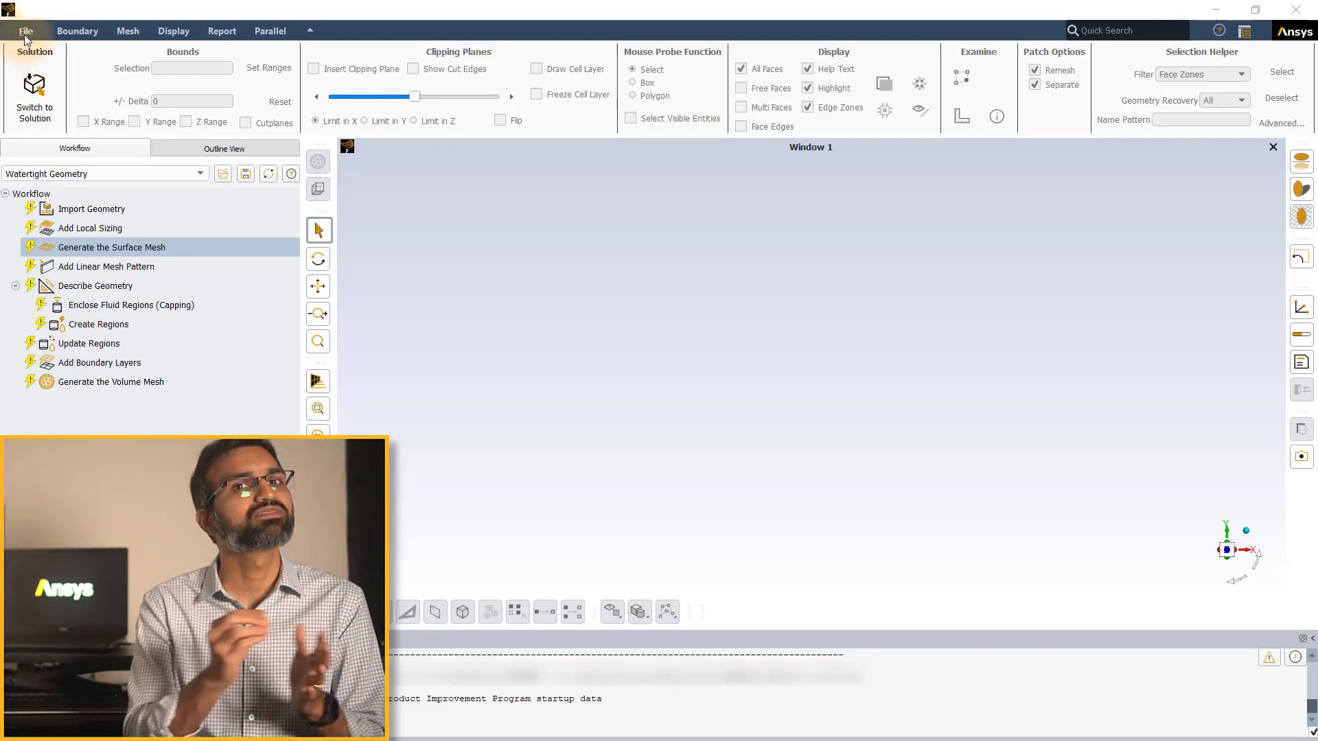
# Step: Set the default I/O format to Legacy in the general preferences and switch it back to CFF
pyautogui.click(27, 33)
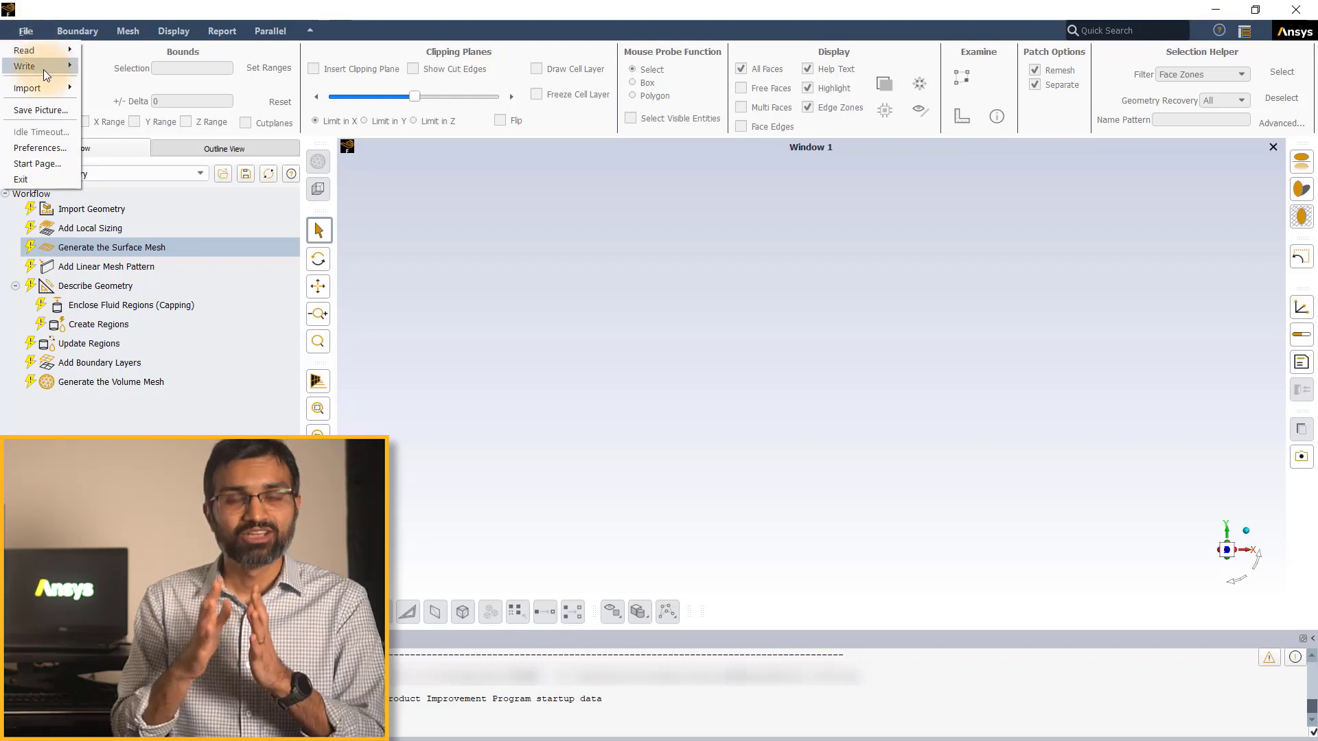
pyautogui.moveTo(44, 68)
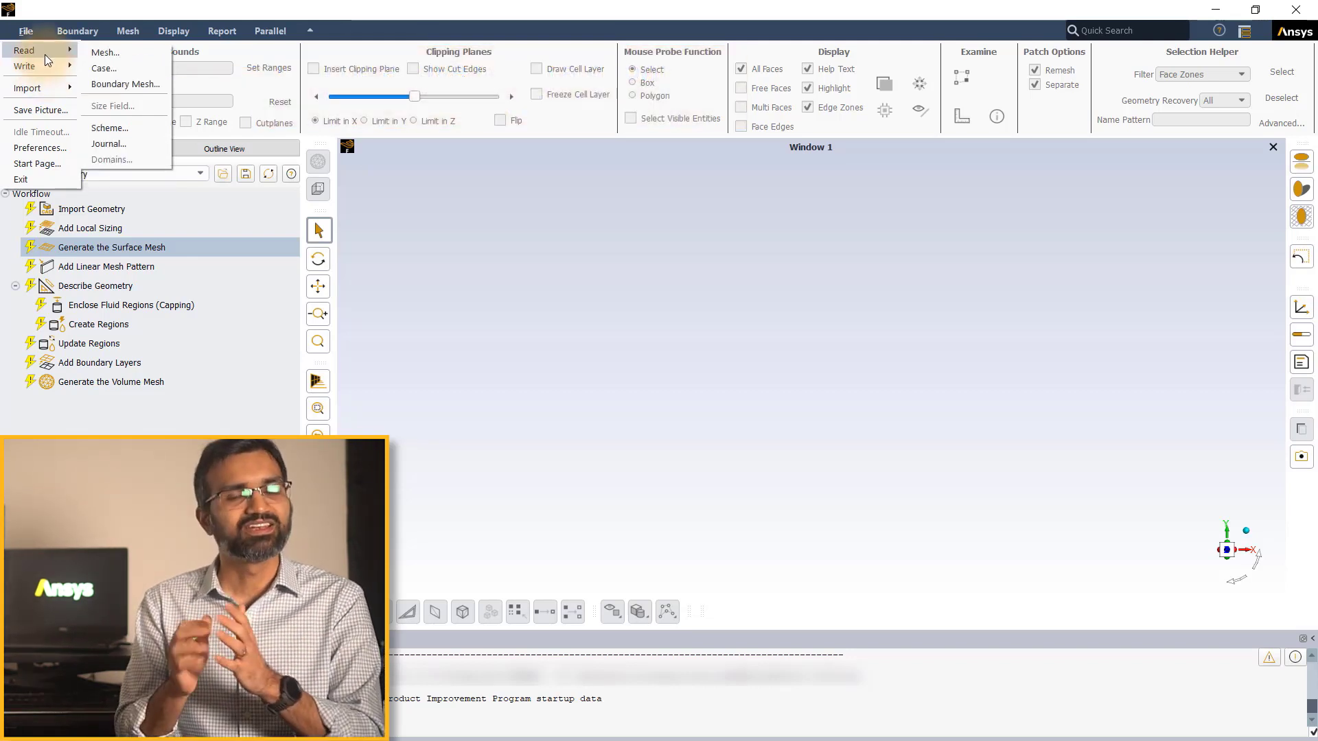
pyautogui.click(40, 148)
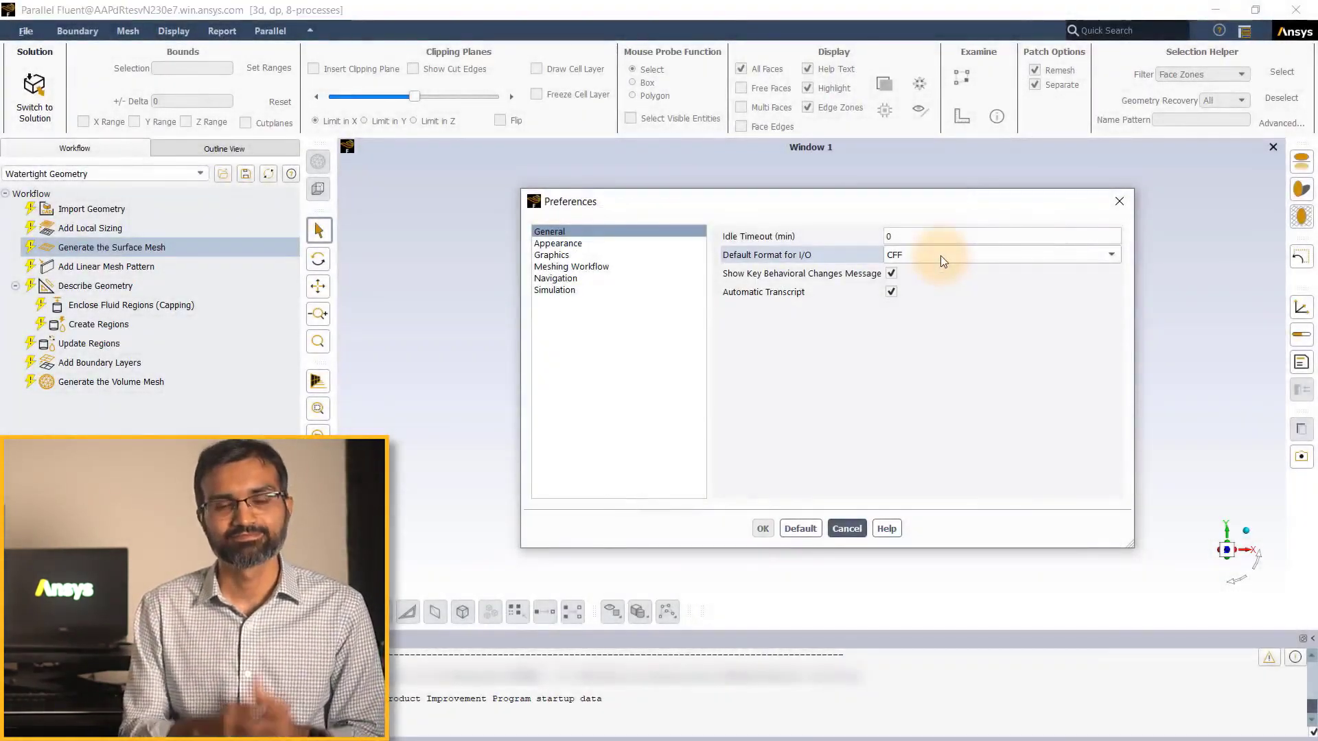
pyautogui.click(940, 255)
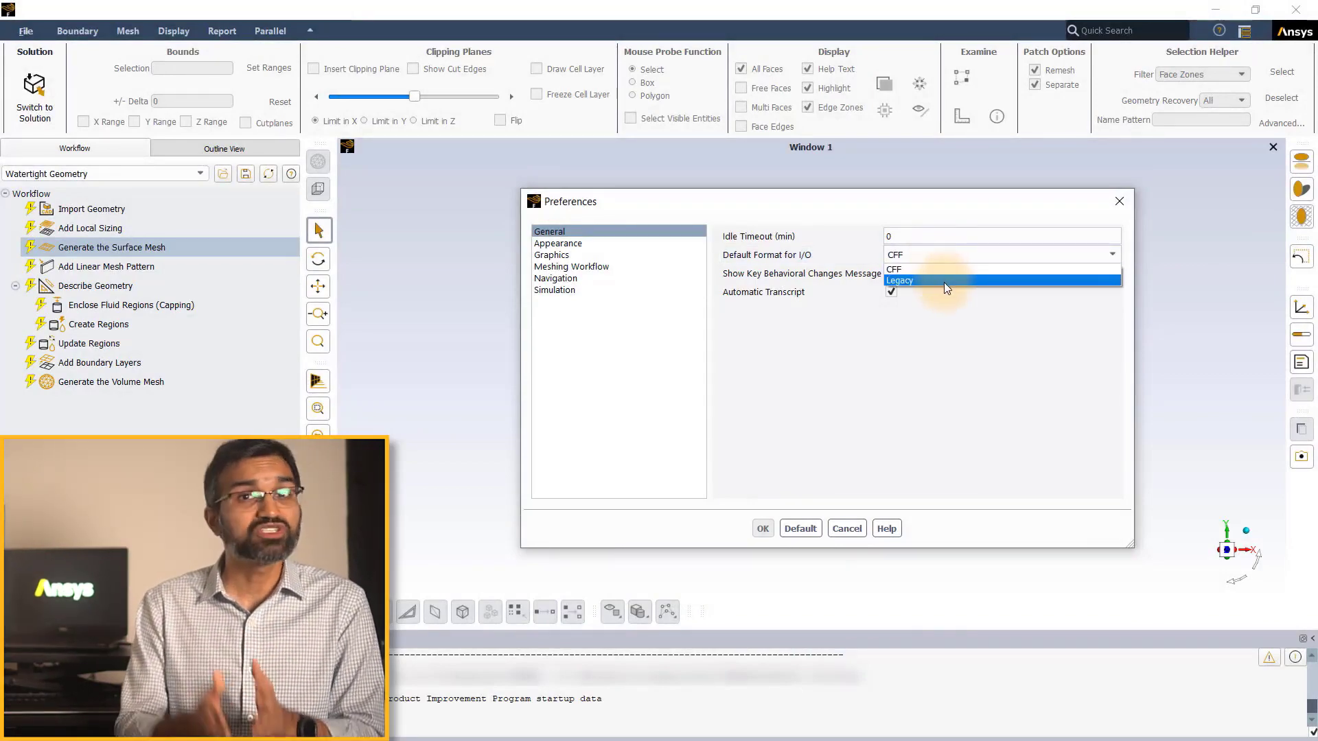
pyautogui.click(945, 282)
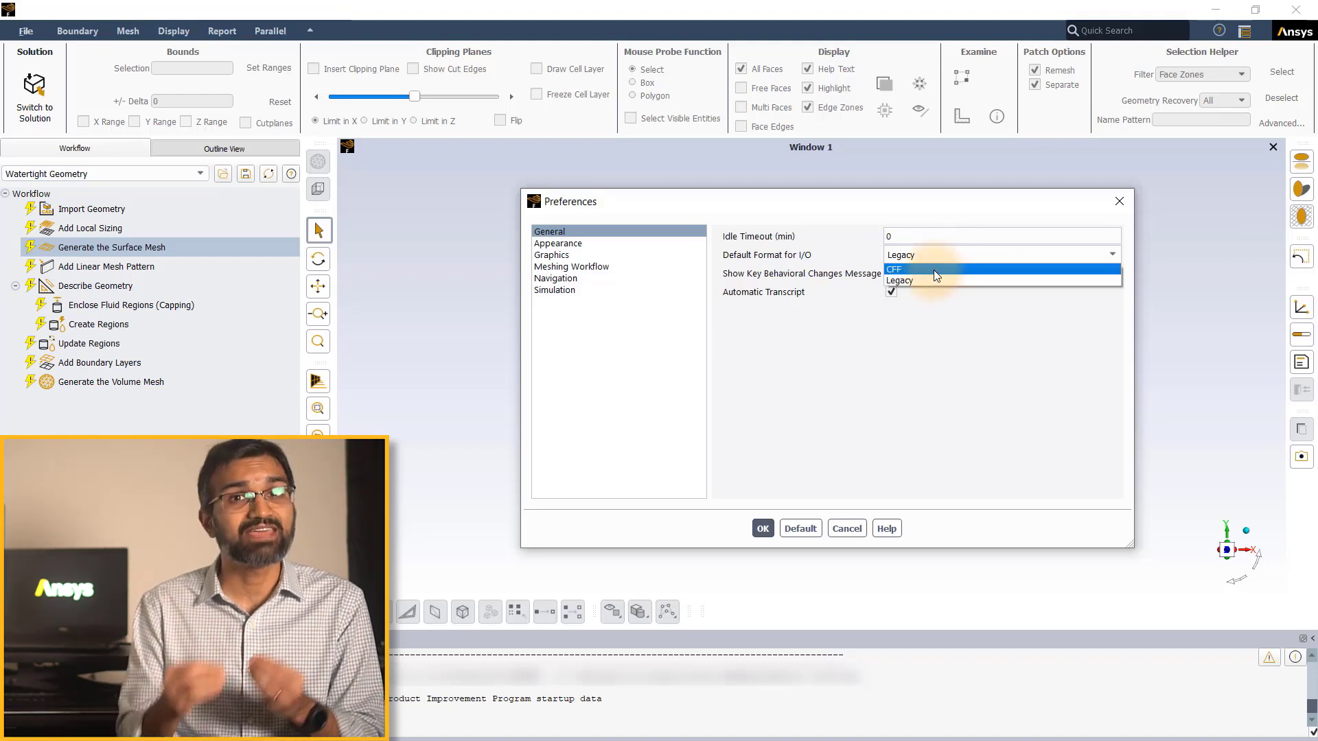
pyautogui.click(933, 269)
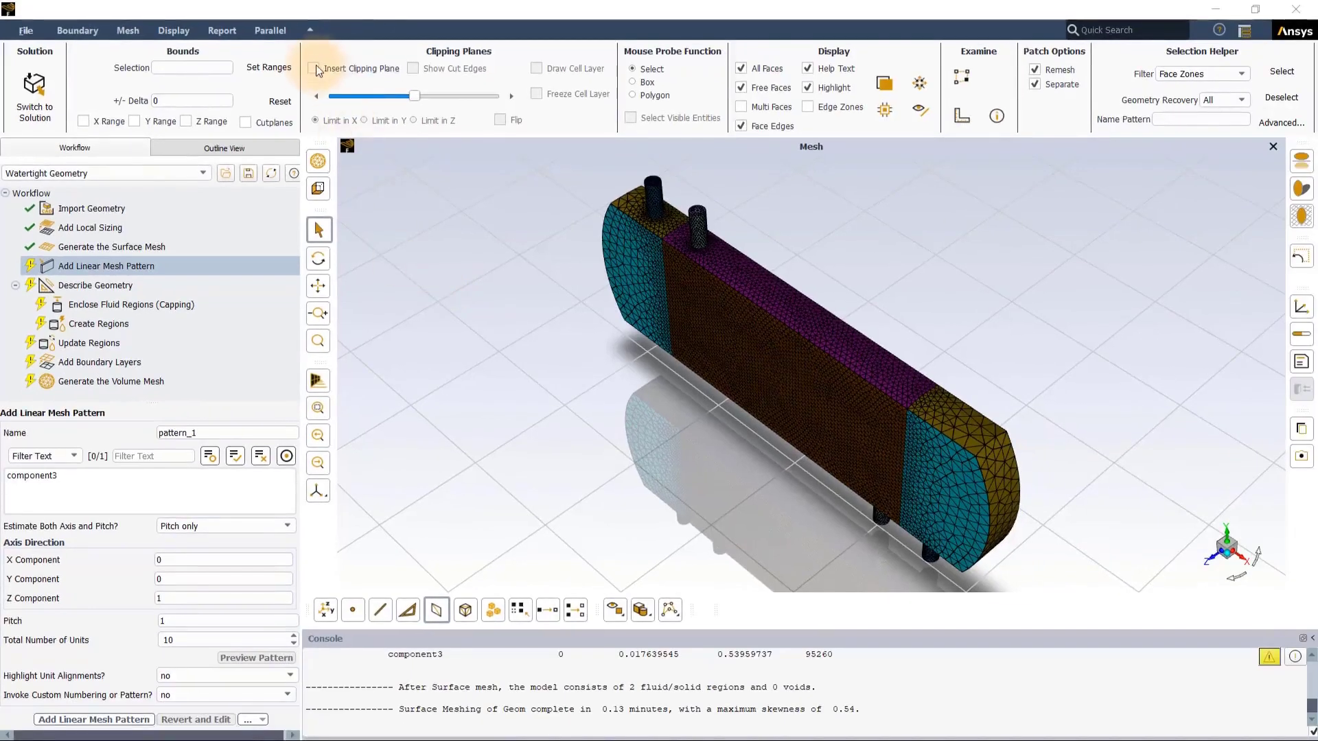
# Step: Inspect the mesh interior with a clipping plane limited in Z, shift the plane through the model, and remove it
pyautogui.click(316, 69)
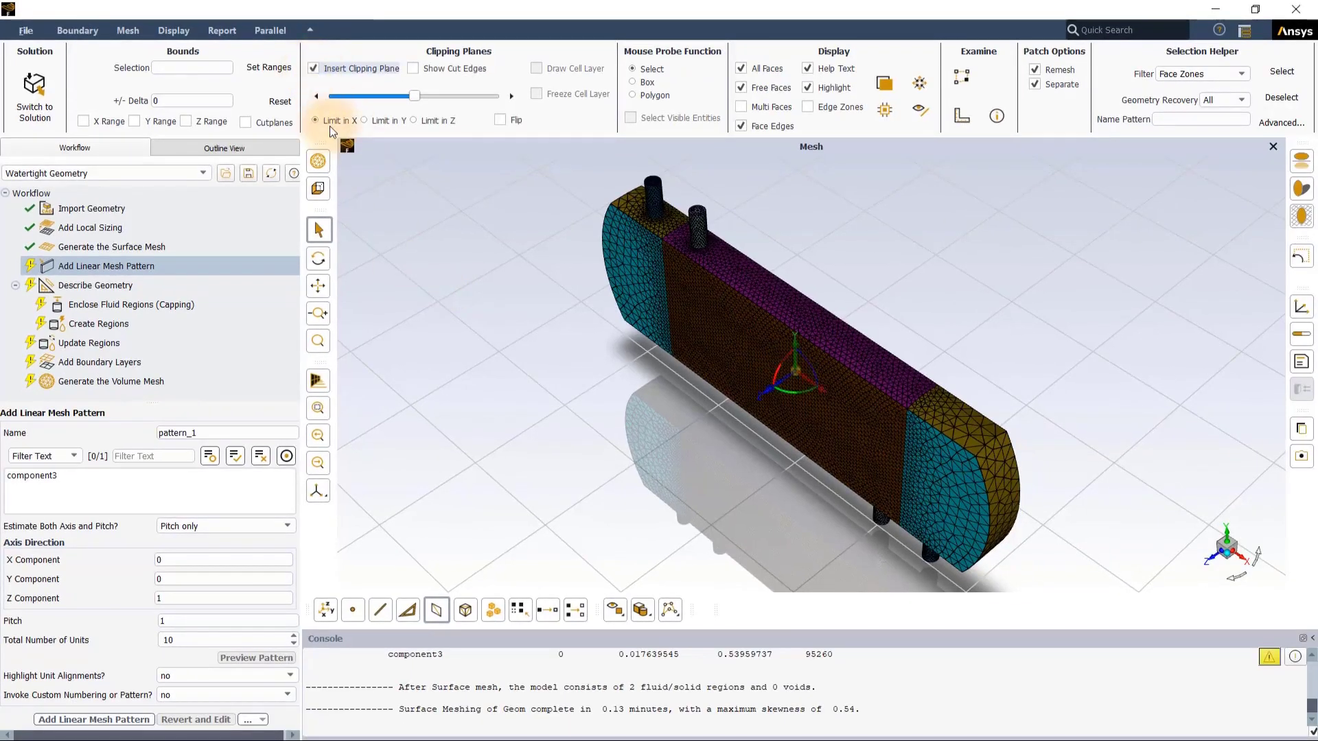
pyautogui.click(364, 121)
pyautogui.click(414, 120)
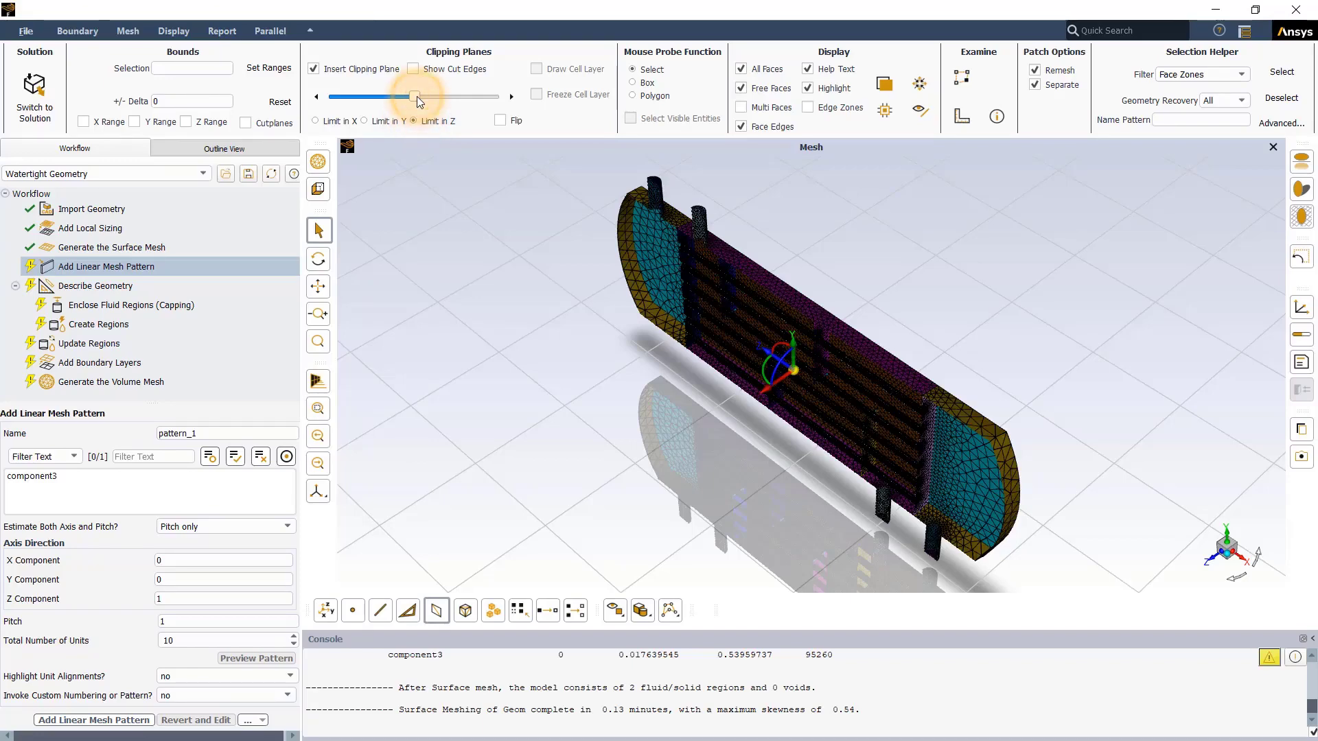
pyautogui.moveTo(418, 96)
pyautogui.mouseDown()
pyautogui.moveTo(463, 98)
pyautogui.moveTo(386, 105)
pyautogui.moveTo(406, 105)
pyautogui.mouseUp()
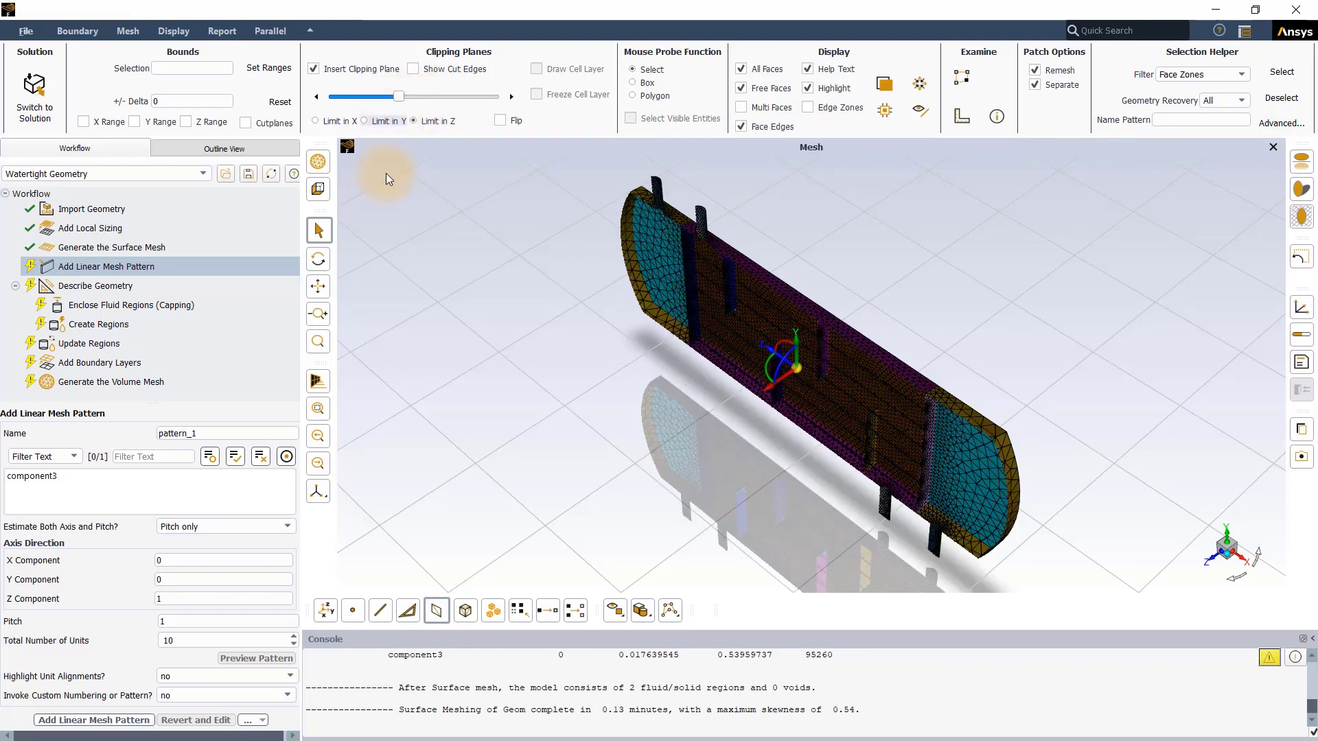
pyautogui.click(767, 384)
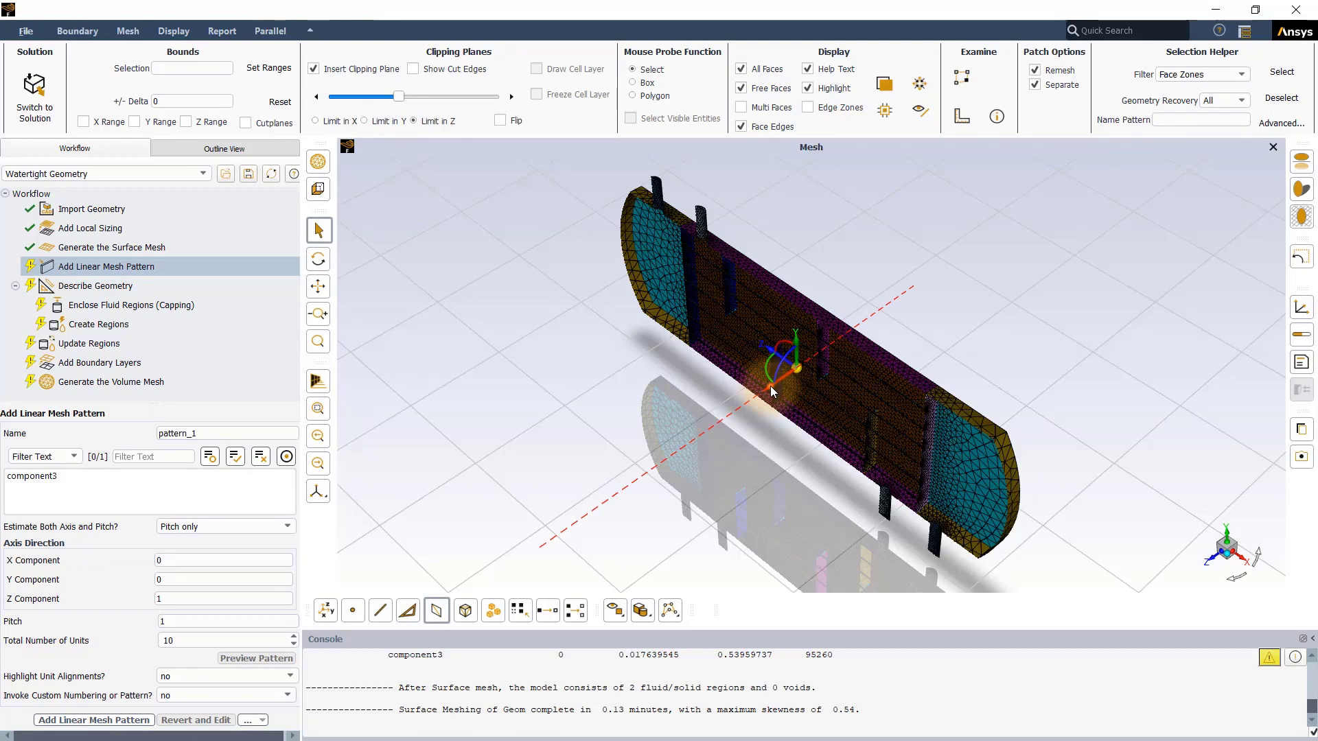
pyautogui.moveTo(771, 387)
pyautogui.mouseDown()
pyautogui.moveTo(751, 397)
pyautogui.moveTo(772, 385)
pyautogui.moveTo(754, 400)
pyautogui.moveTo(771, 361)
pyautogui.moveTo(759, 381)
pyautogui.mouseUp()
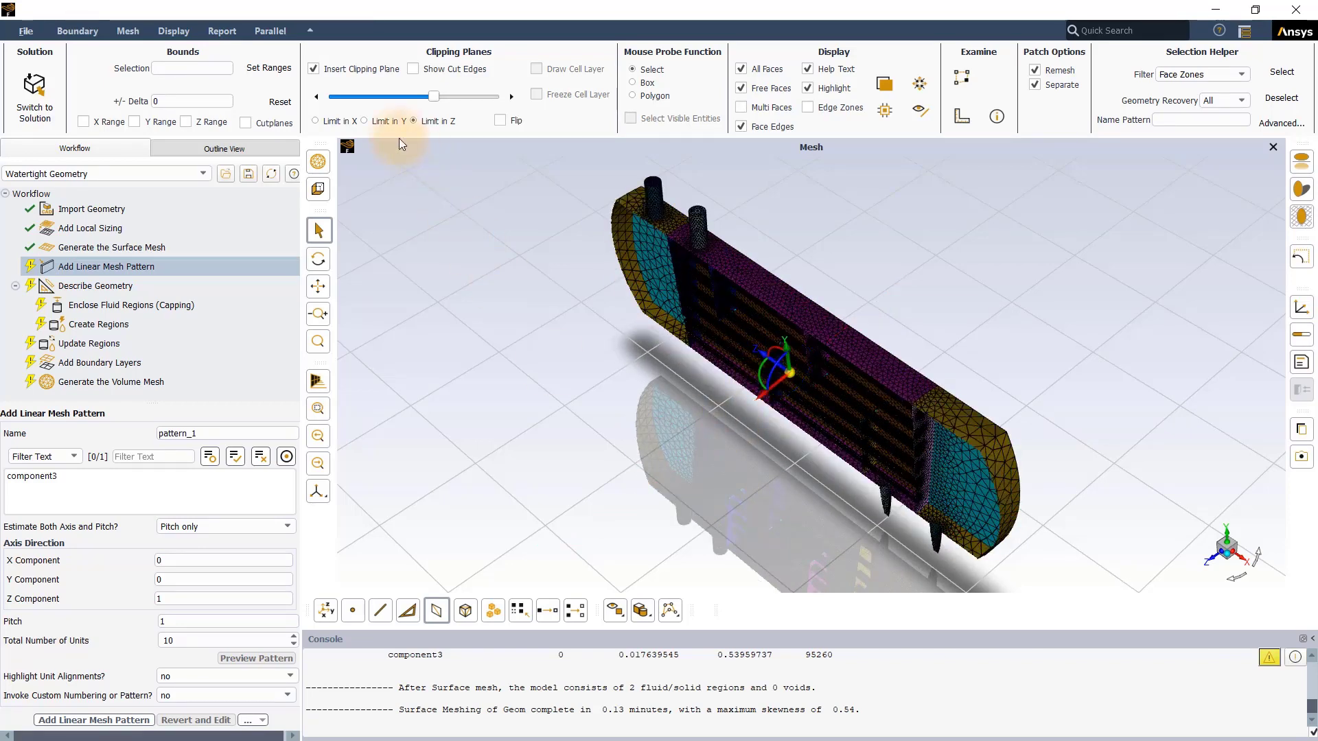
pyautogui.click(314, 70)
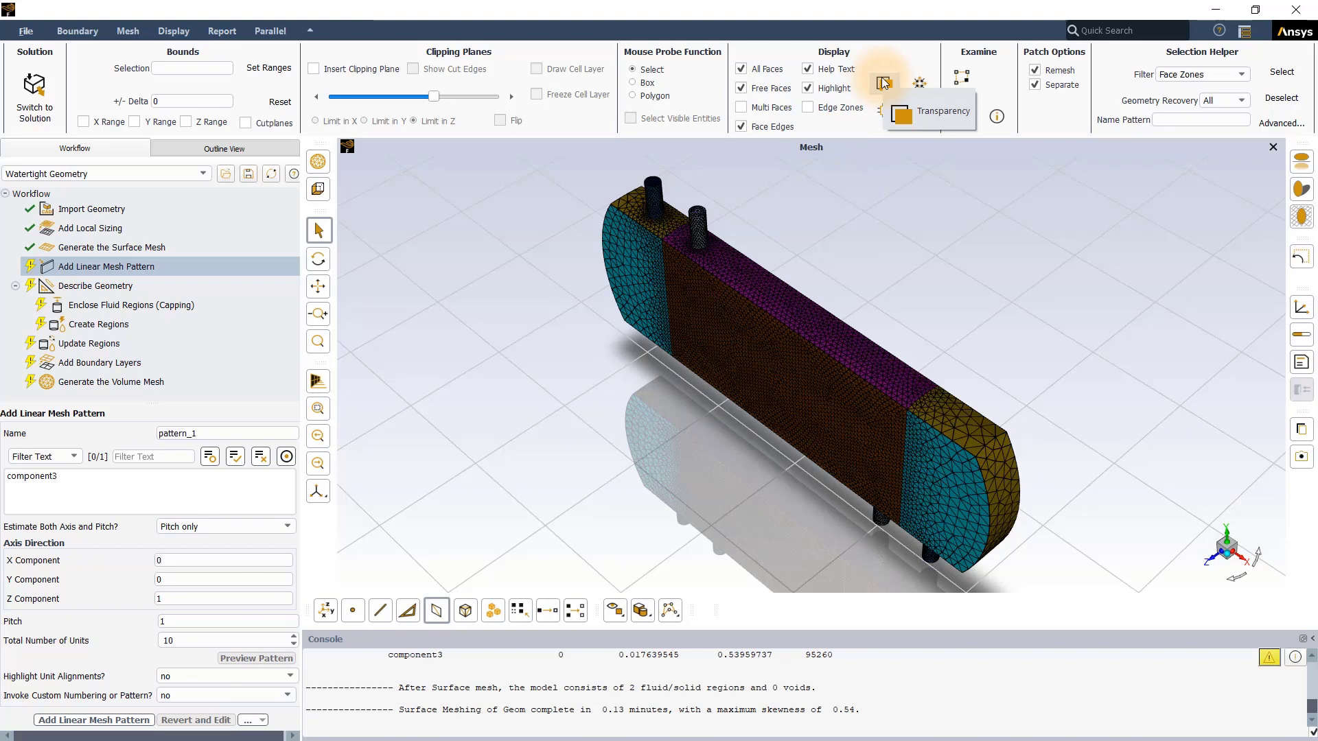
# Step: Make the large middle side face zone solid1.1:1 transparent to view the interior, and make it opaque again
pyautogui.click(760, 356)
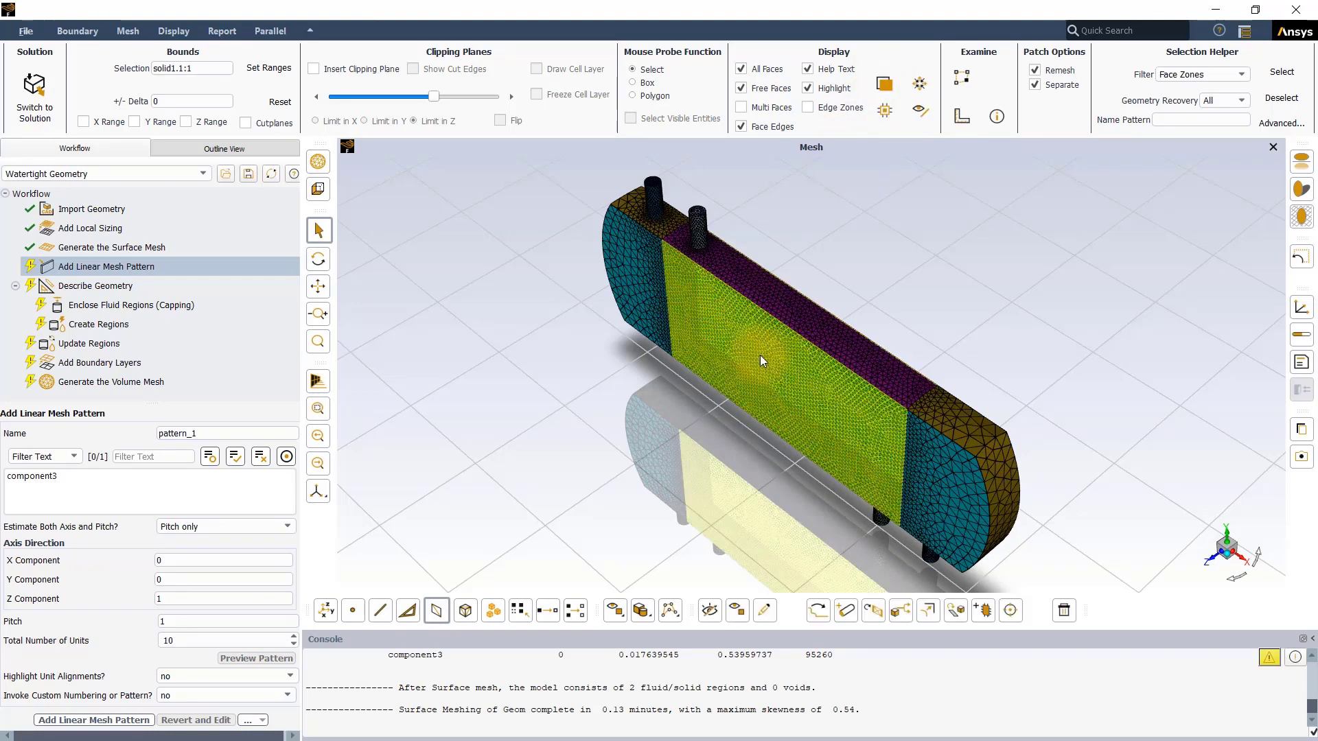
pyautogui.click(883, 85)
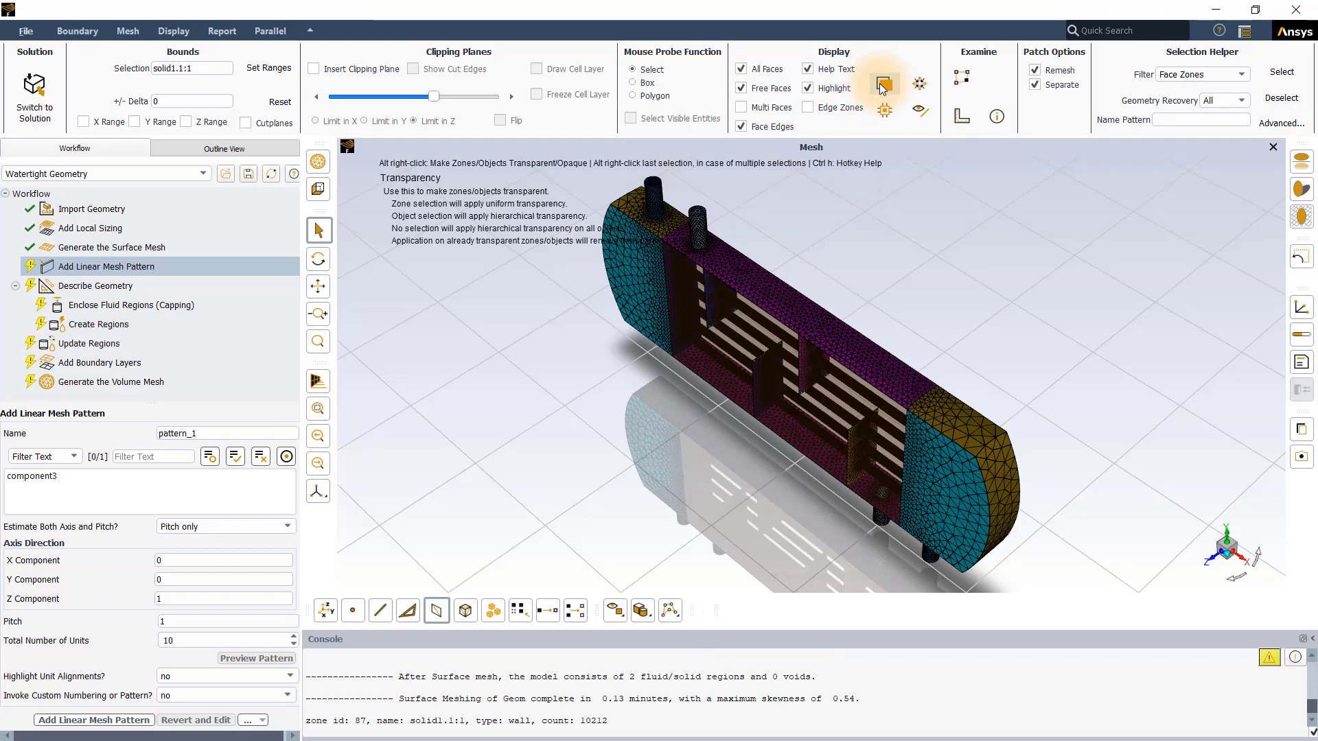
pyautogui.click(883, 86)
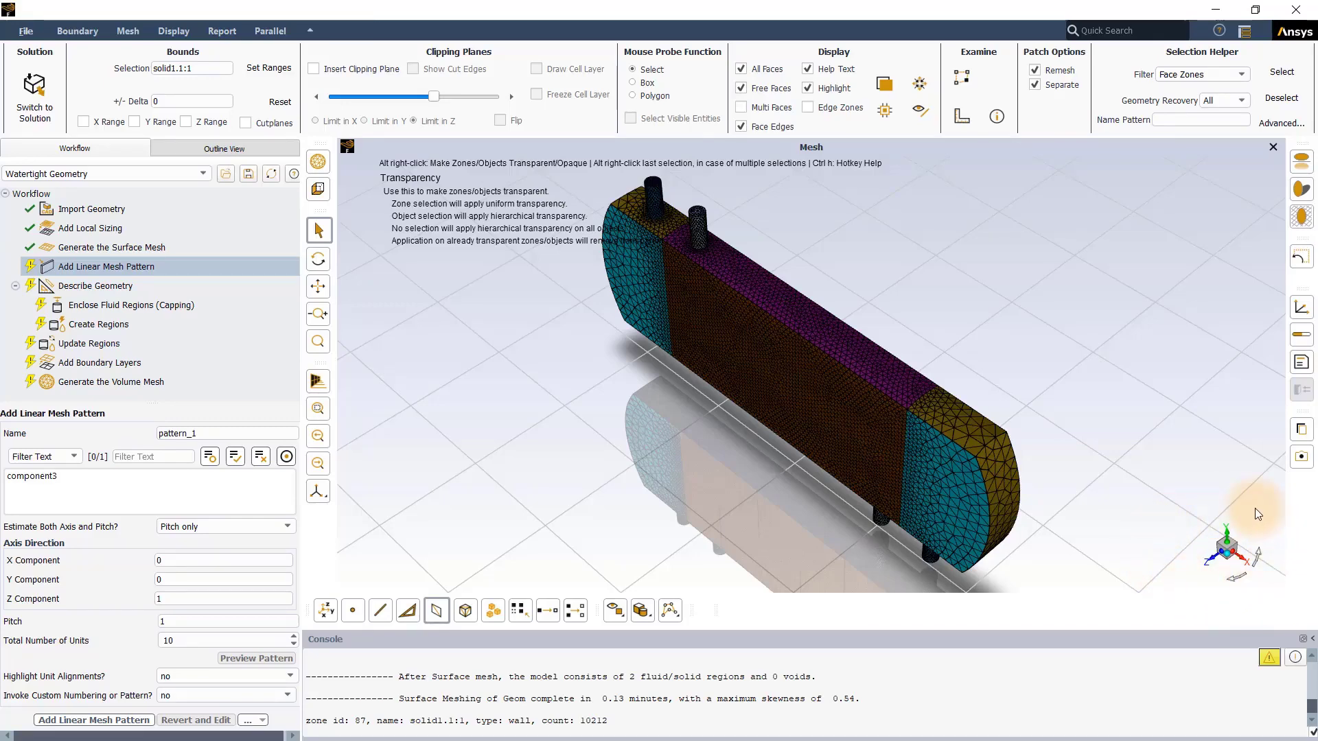
# Step: View the mesh along the Z axis, flip to the opposite side, and rotate the view in-plane
pyautogui.click(1213, 562)
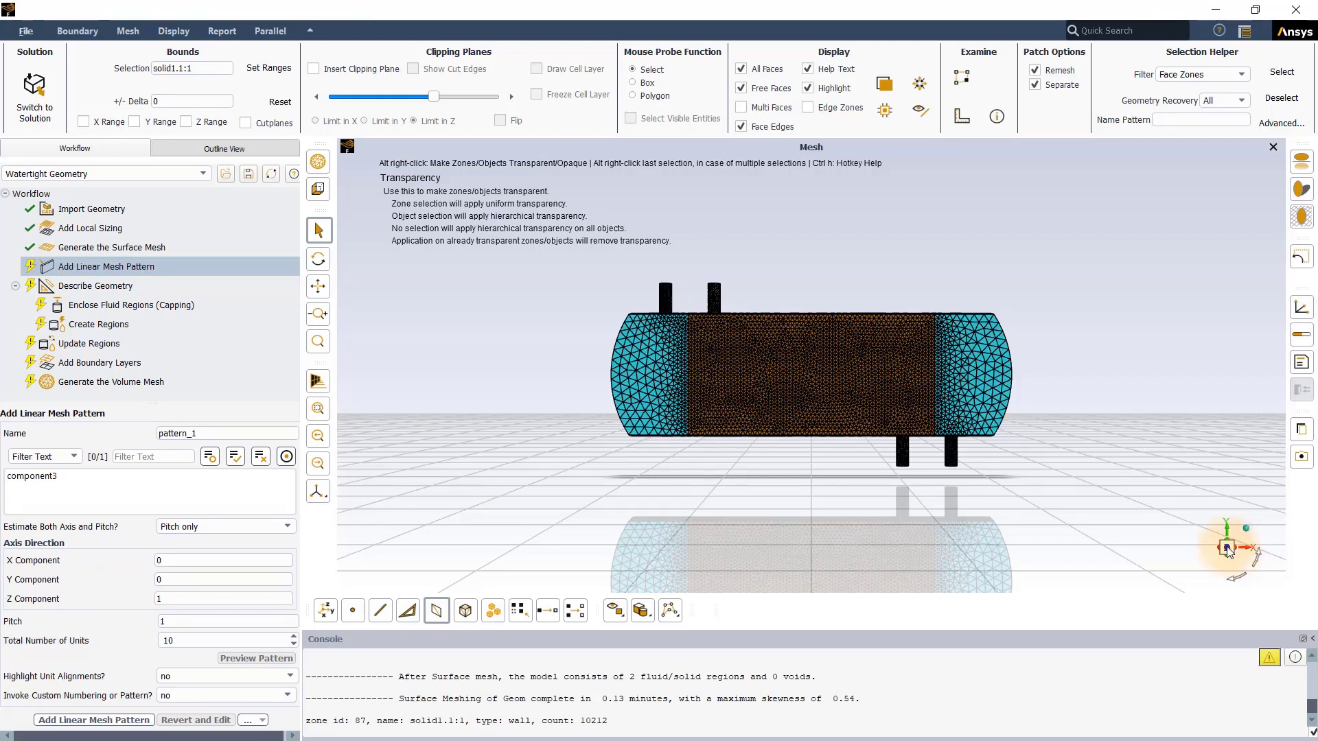
pyautogui.click(1228, 548)
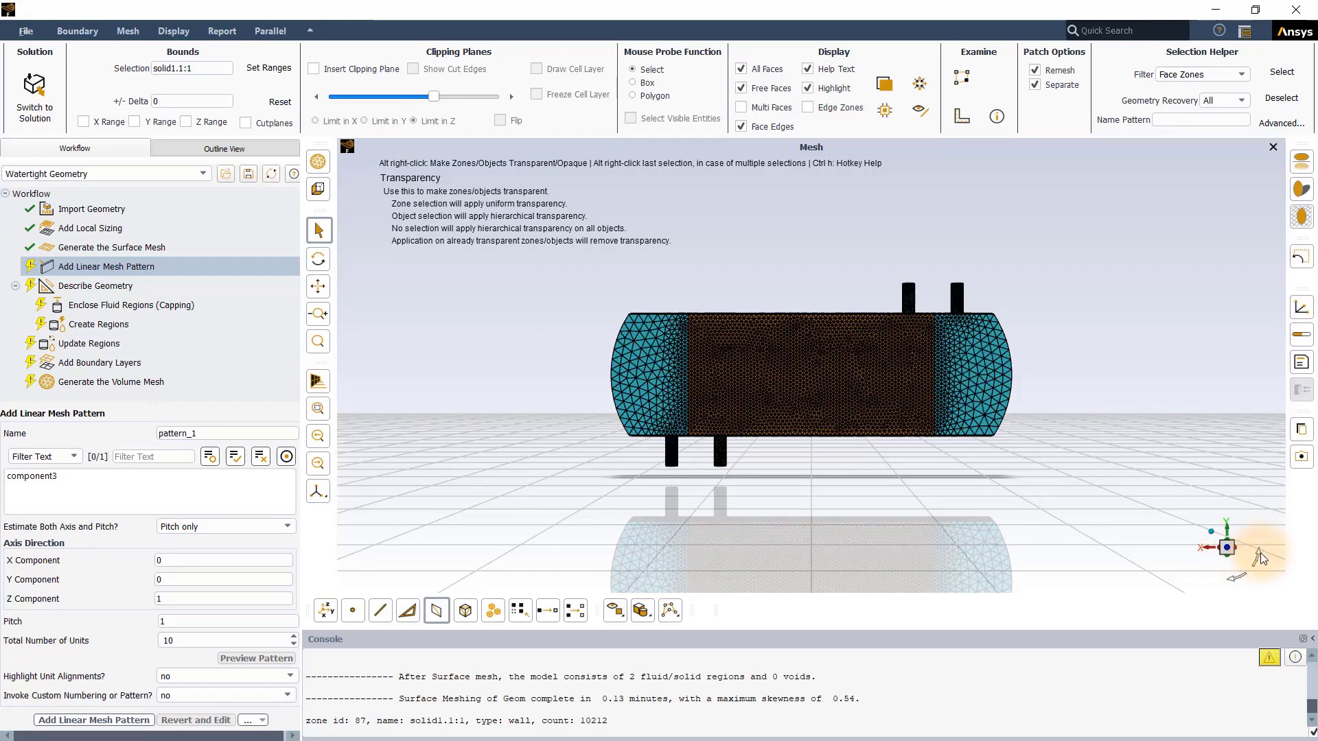
pyautogui.click(1235, 578)
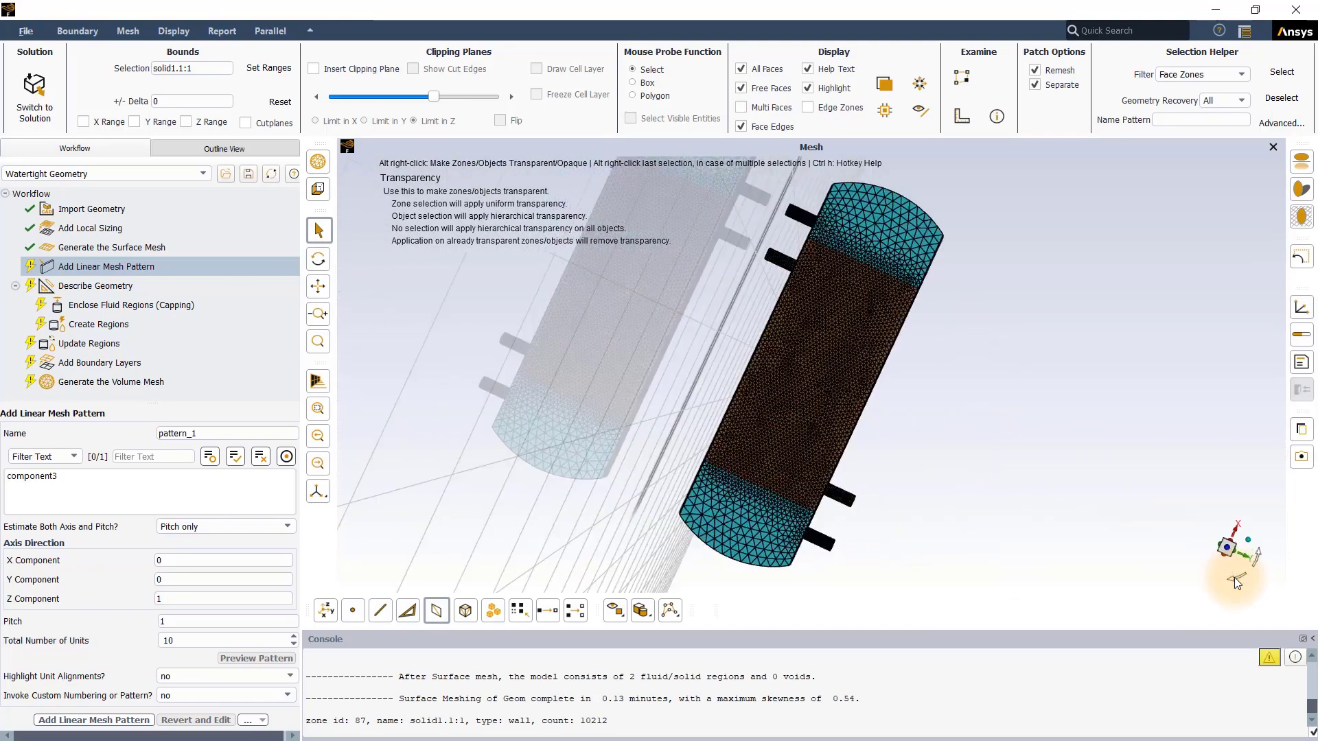
# Step: Level the view, orbit the model freely around the axis triad, and return it to the isometric orientation
pyautogui.click(1258, 555)
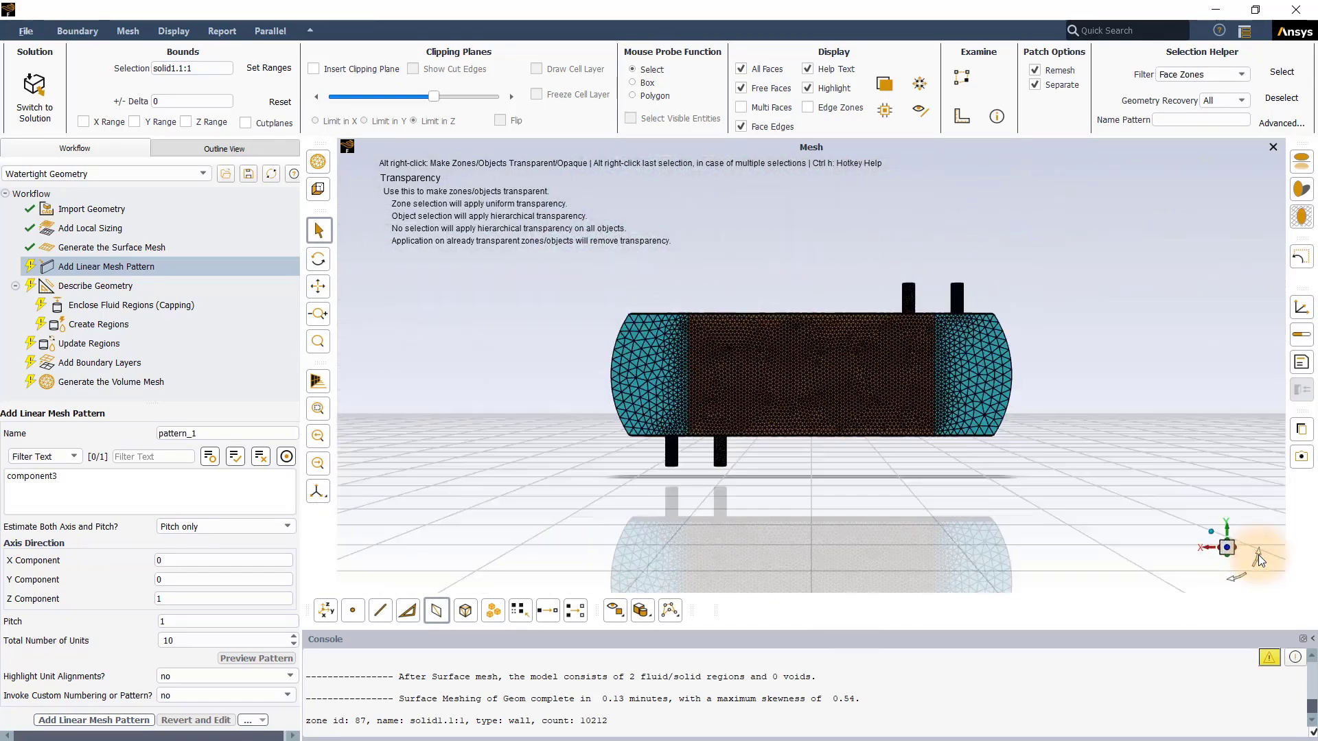
pyautogui.click(1212, 535)
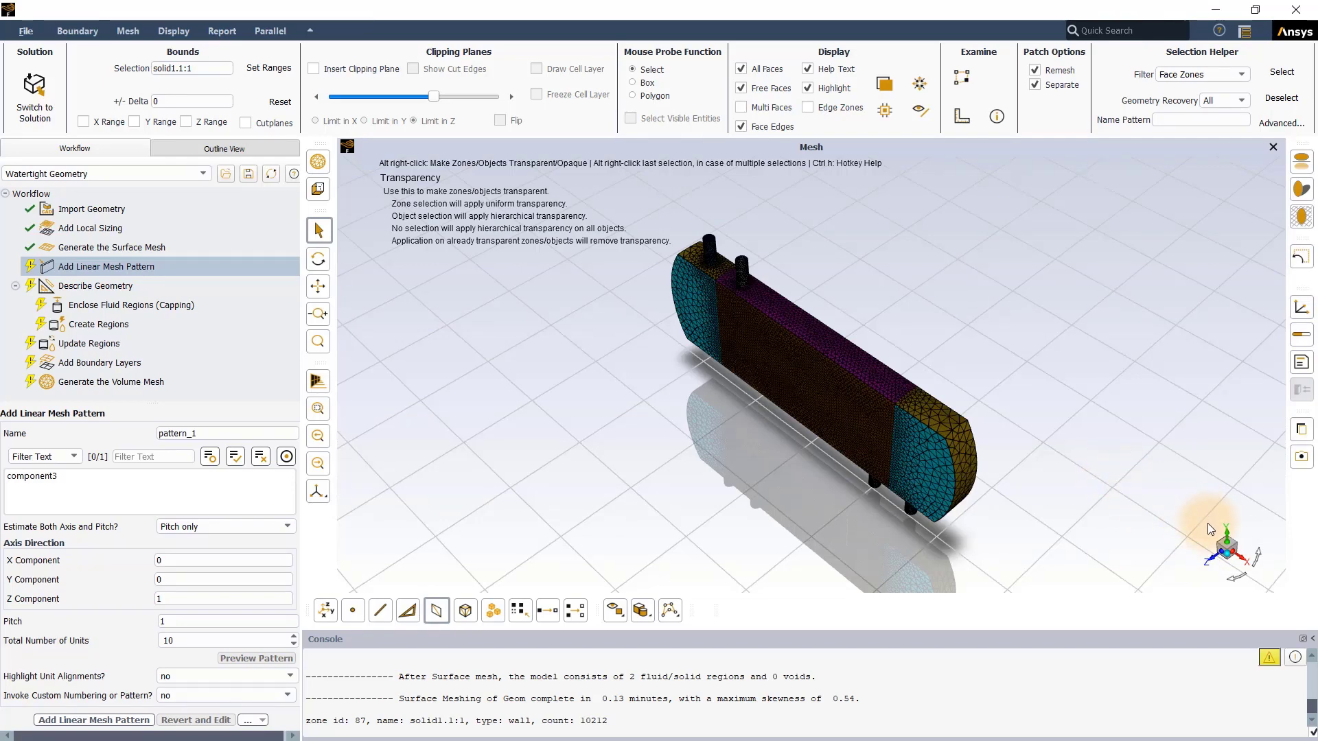
pyautogui.moveTo(1192, 538)
pyautogui.mouseDown()
pyautogui.moveTo(1196, 565)
pyautogui.moveTo(1197, 516)
pyautogui.moveTo(1242, 516)
pyautogui.moveTo(1205, 503)
pyautogui.moveTo(1234, 554)
pyautogui.moveTo(1202, 486)
pyautogui.moveTo(1240, 504)
pyautogui.moveTo(1201, 491)
pyautogui.moveTo(1193, 472)
pyautogui.moveTo(1191, 554)
pyautogui.mouseUp()
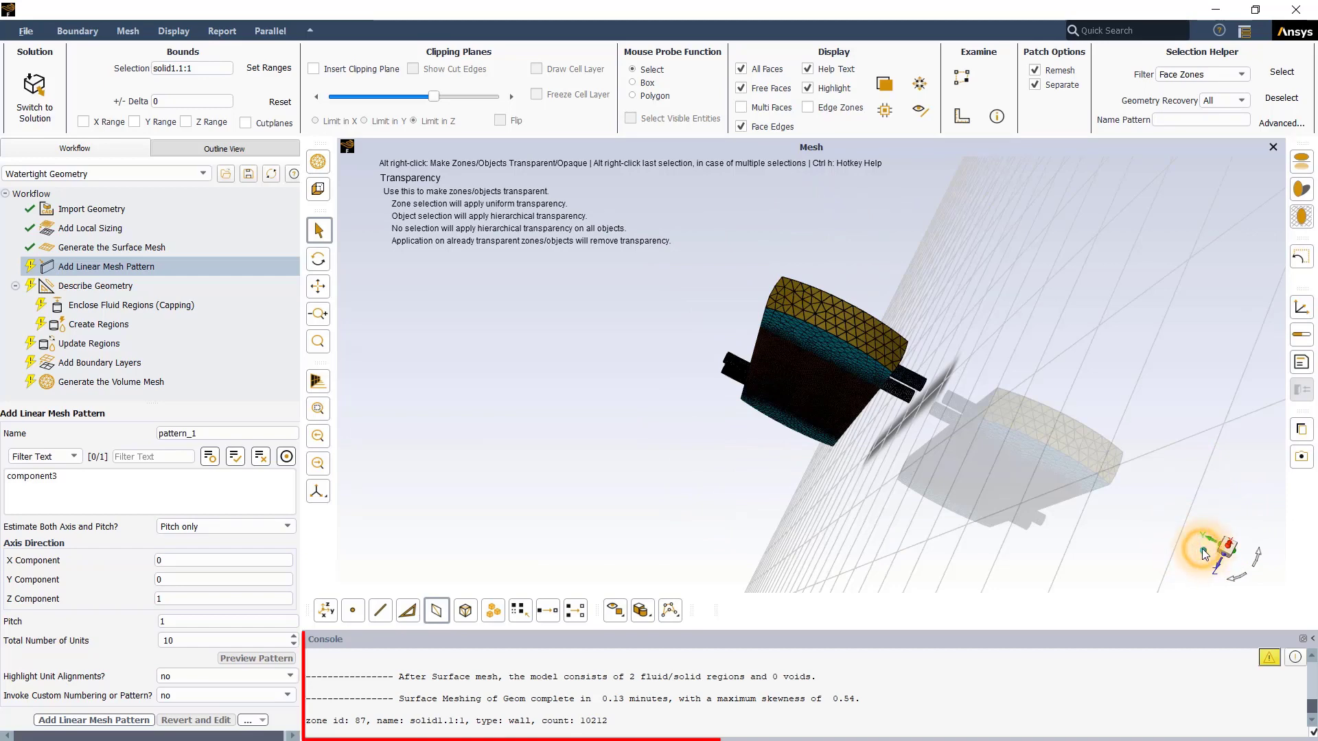
pyautogui.click(1201, 549)
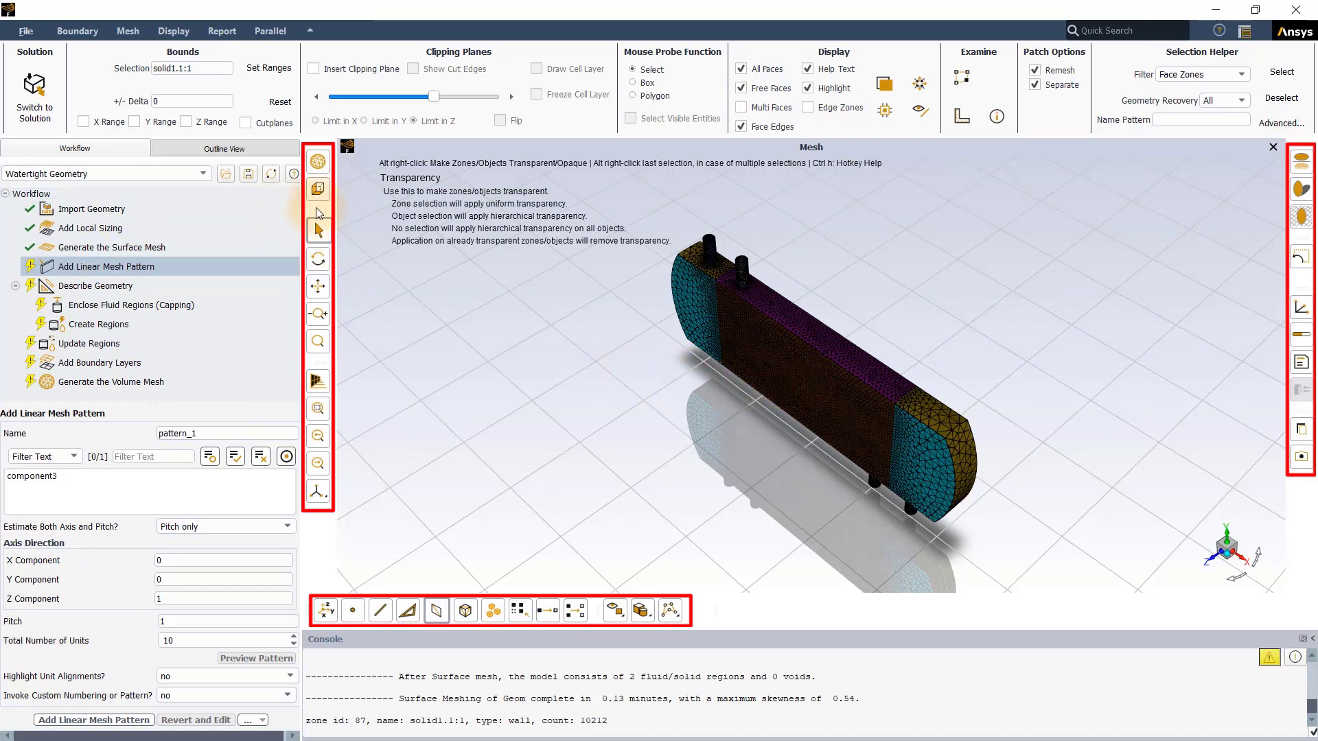
# Step: Move the pointer tools toolbar beside the selection toolbar, shift the view toolbar up, and restore the Meshing Default layout
pyautogui.moveTo(317, 208)
pyautogui.mouseDown()
pyautogui.moveTo(455, 490)
pyautogui.moveTo(775, 602)
pyautogui.moveTo(801, 597)
pyautogui.mouseUp()
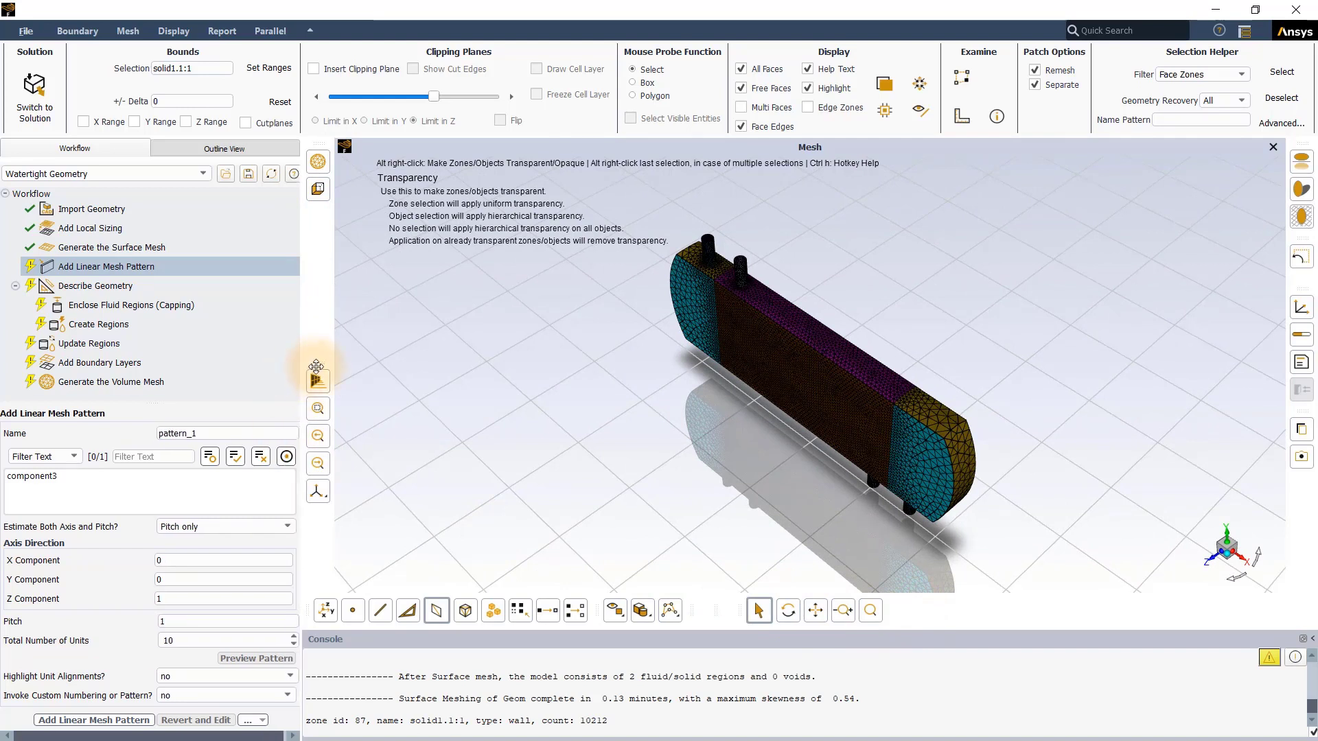
pyautogui.moveTo(318, 364); pyautogui.dragTo(318, 225)
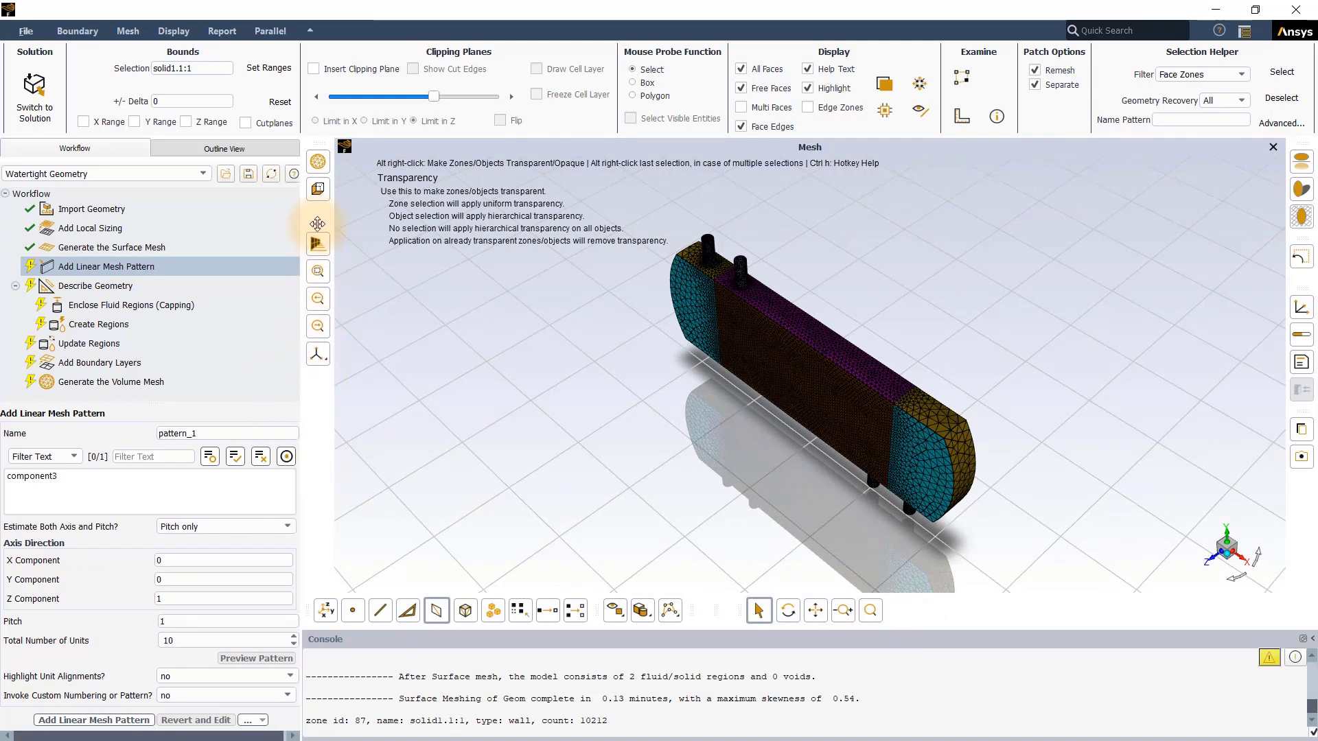
pyautogui.click(1245, 31)
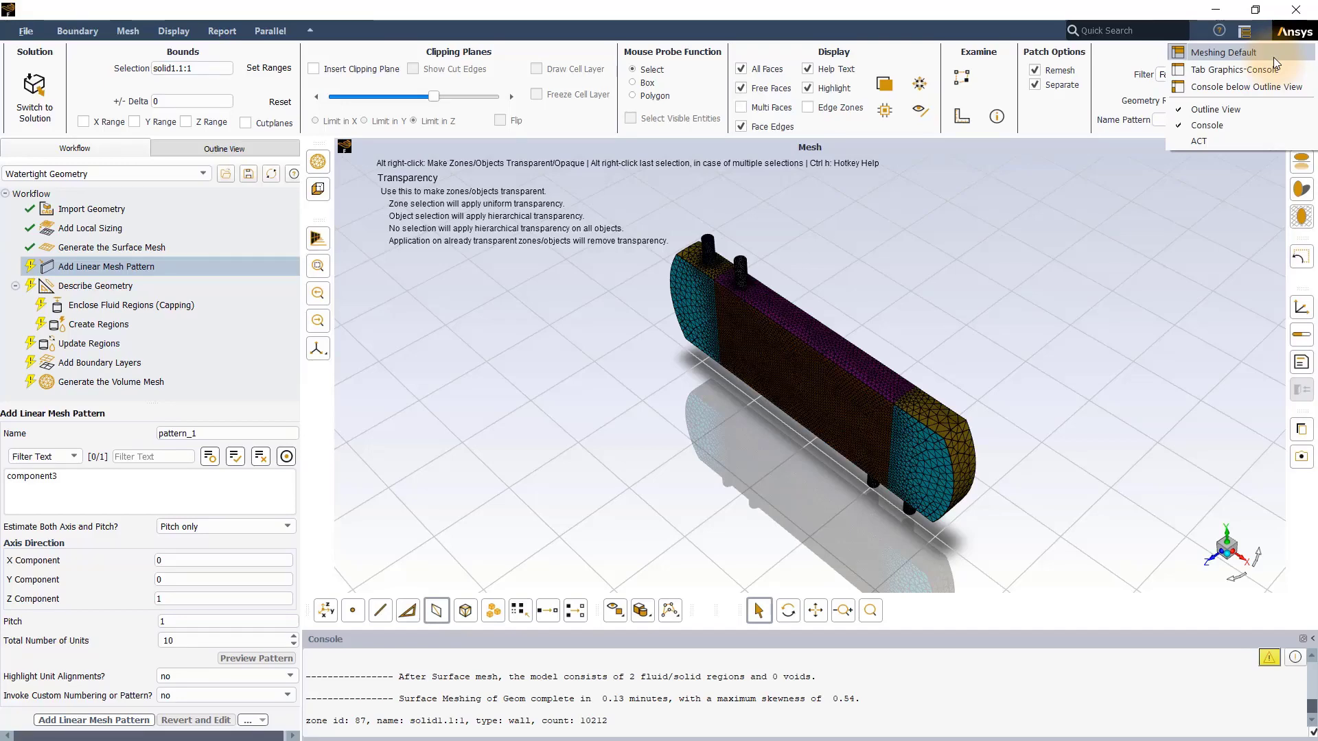
pyautogui.click(1274, 57)
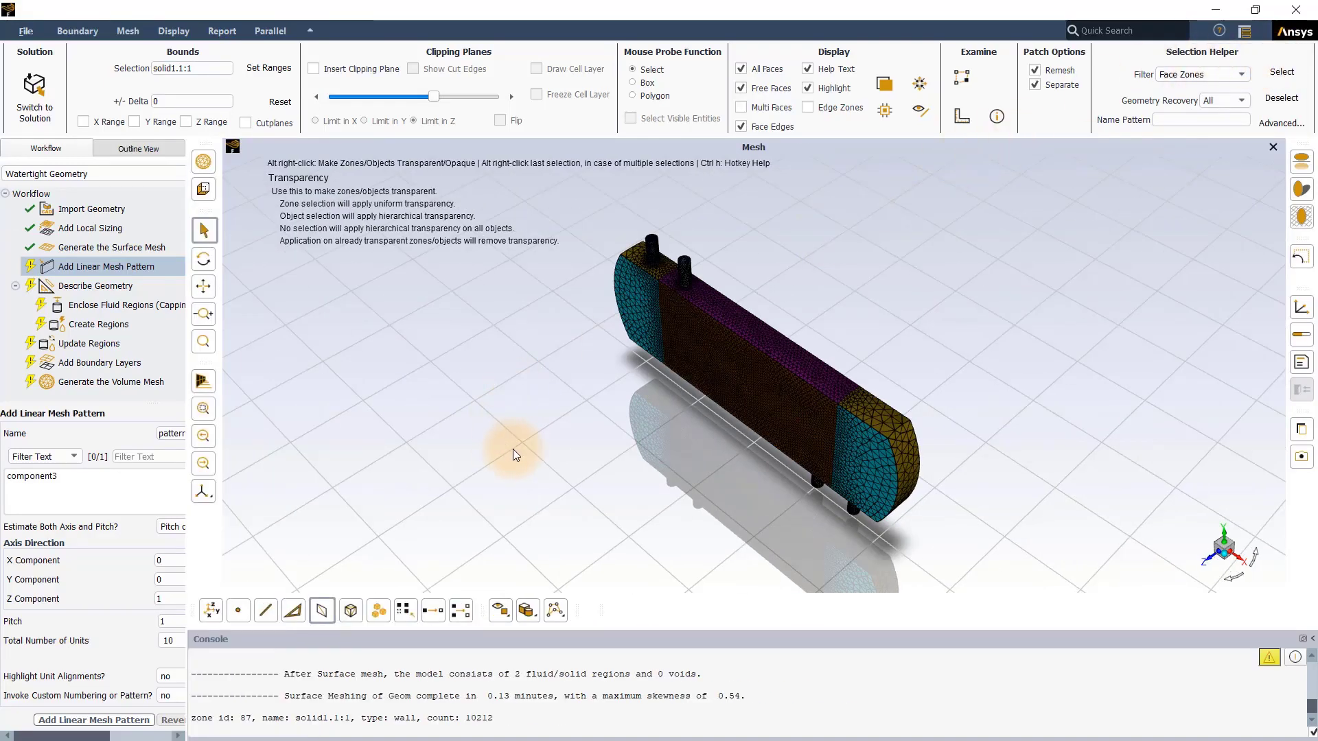
# Step: Rotate the model slightly with the rotate tool and pan it across the graphics window
pyautogui.click(204, 259)
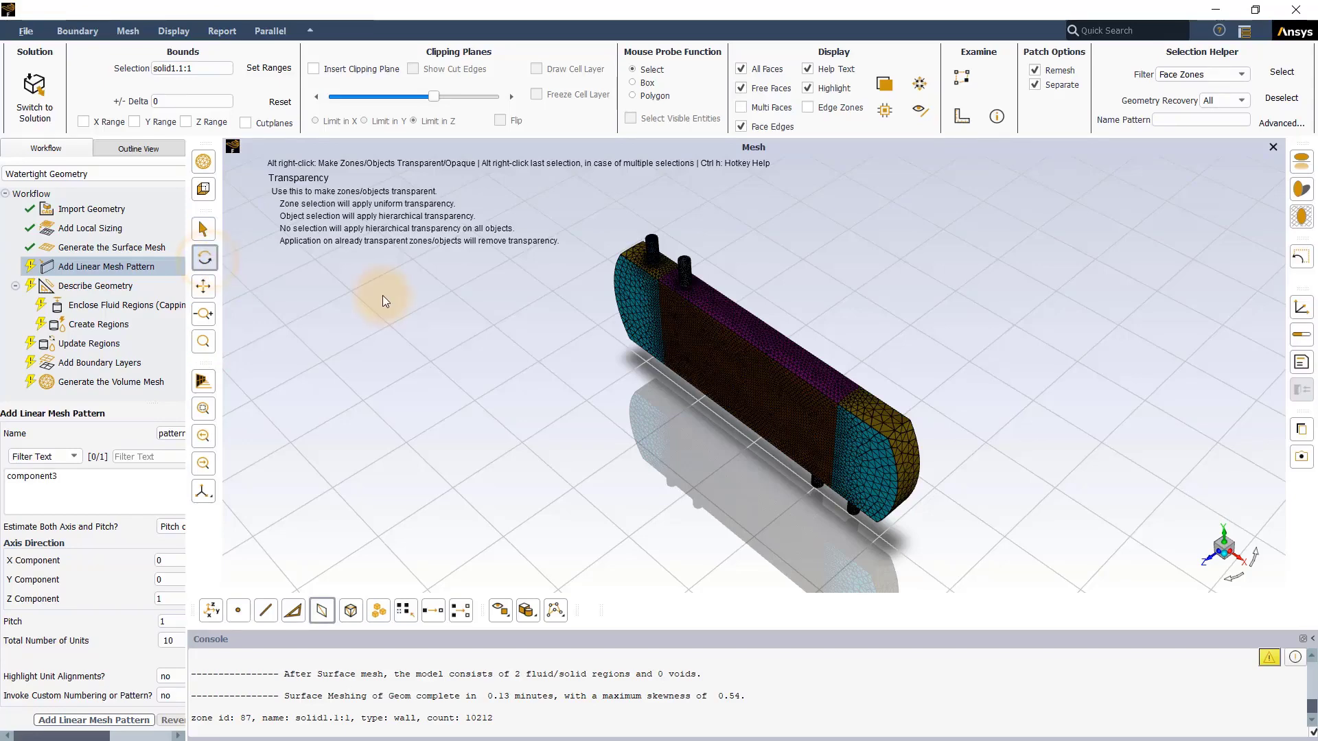
pyautogui.moveTo(588, 323); pyautogui.dragTo(544, 325)
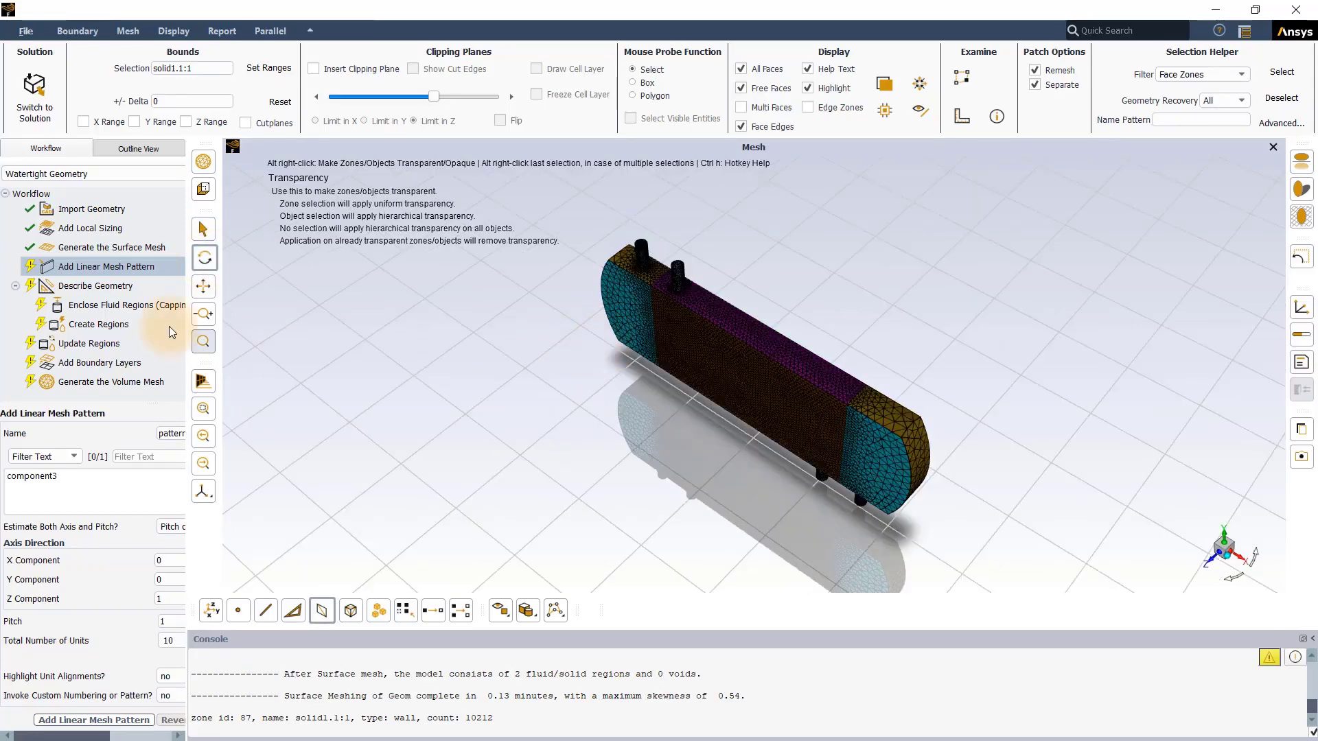
pyautogui.click(204, 287)
pyautogui.moveTo(385, 346); pyautogui.dragTo(295, 373)
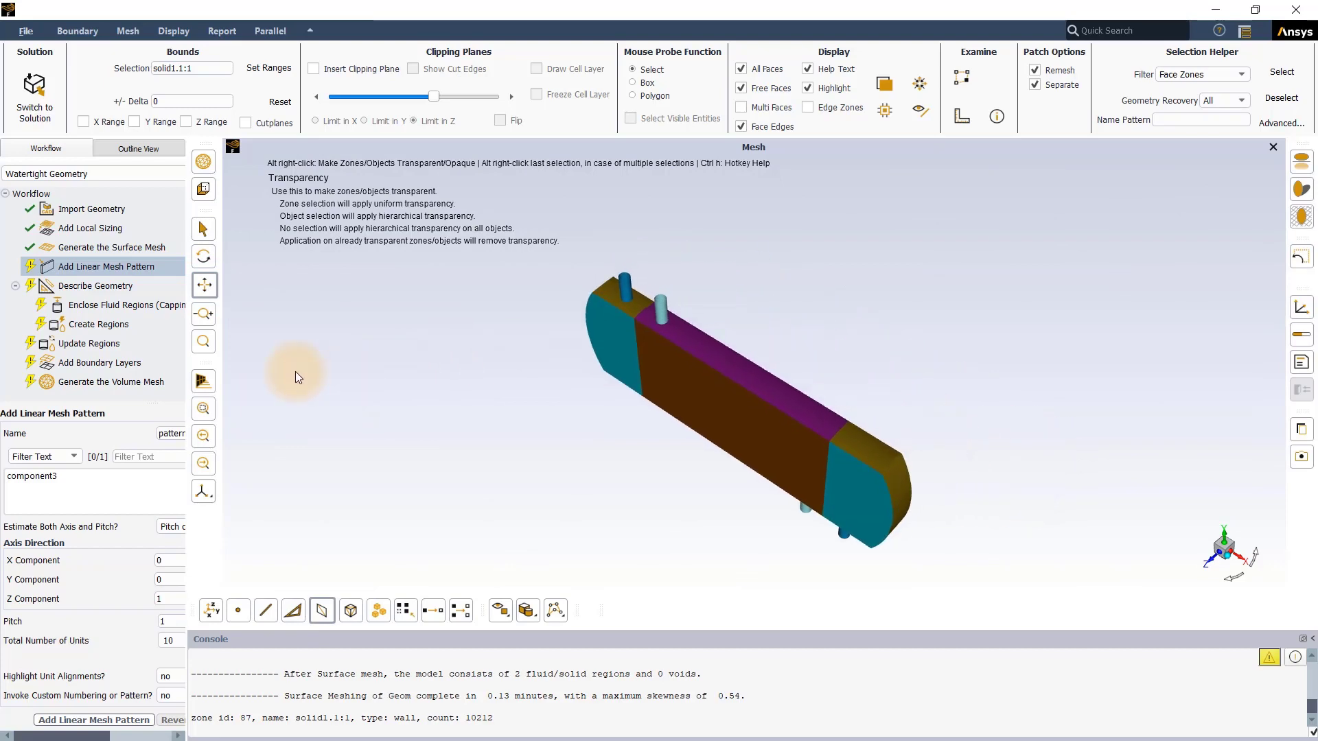
# Step: Zoom in on the mesh near one pair of pipes, fit the whole model, and restore the isometric view
pyautogui.click(205, 312)
pyautogui.moveTo(475, 303); pyautogui.dragTo(724, 385)
pyautogui.click(204, 343)
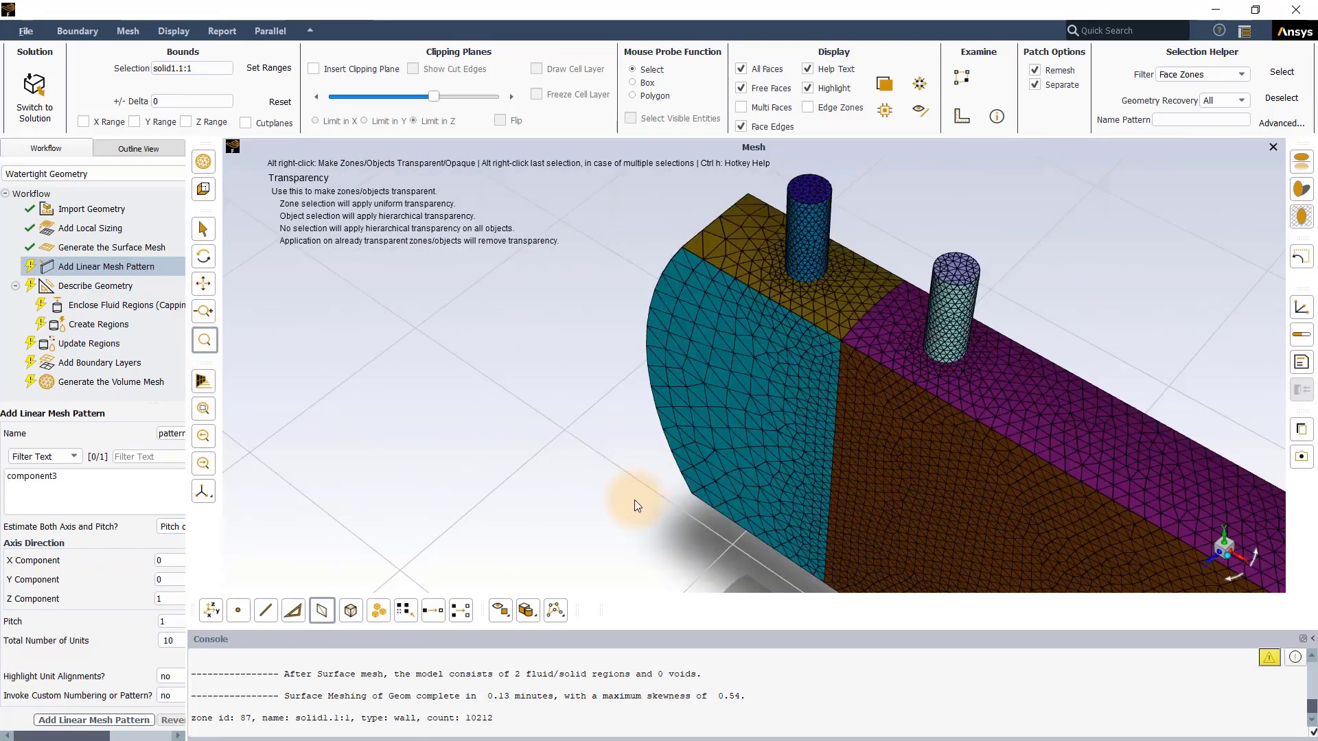
pyautogui.click(206, 411)
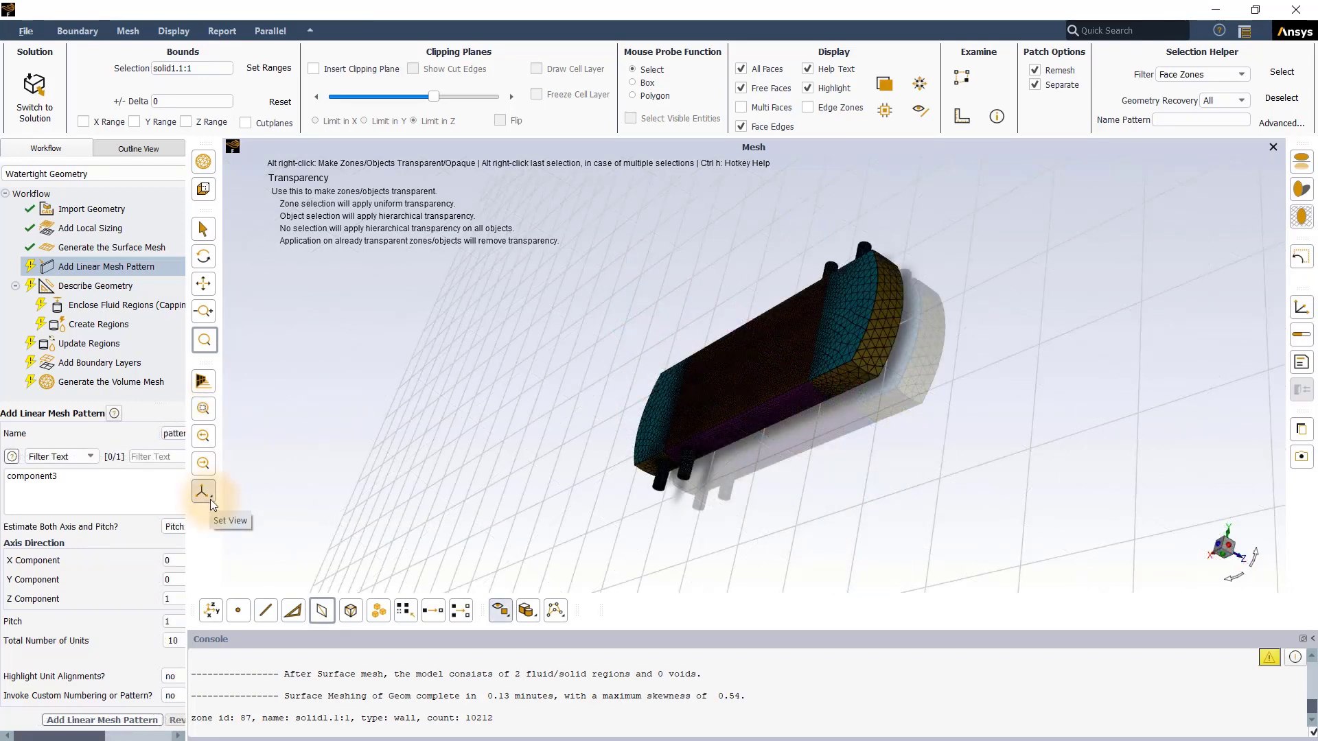
pyautogui.click(210, 499)
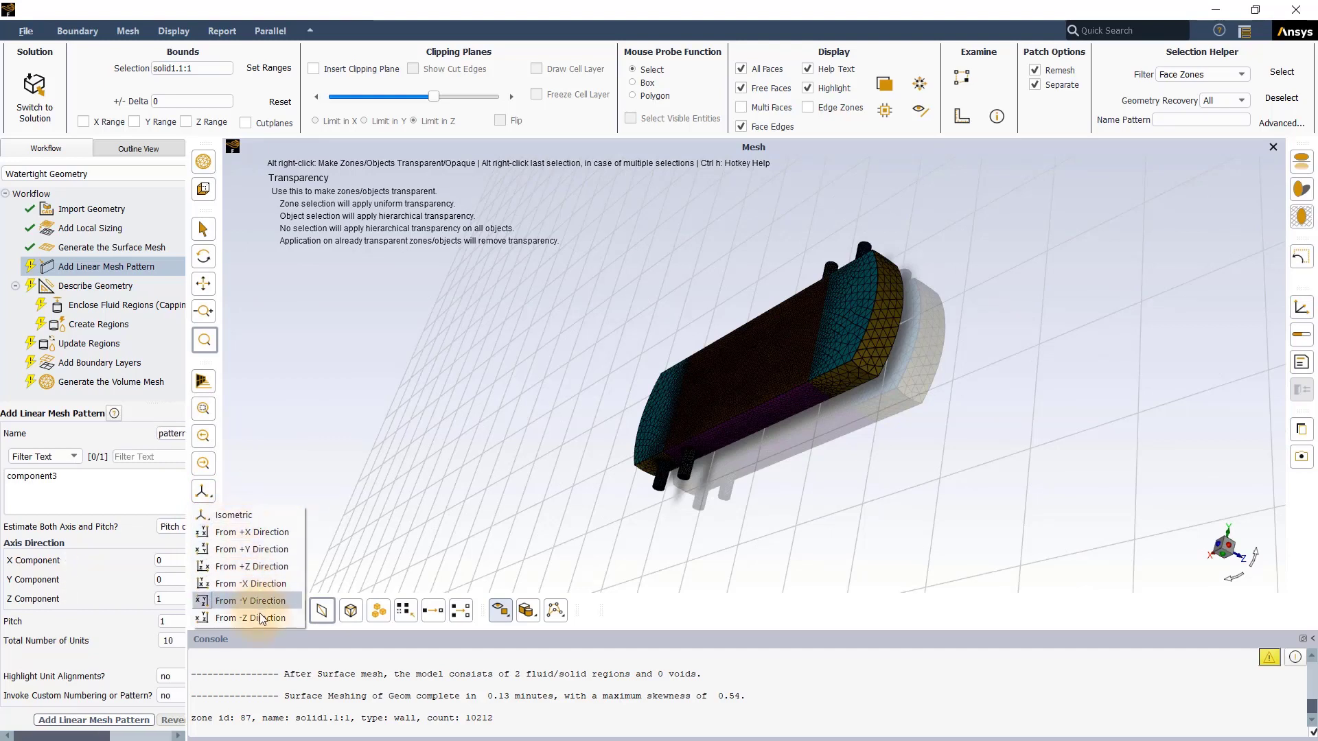
pyautogui.click(261, 516)
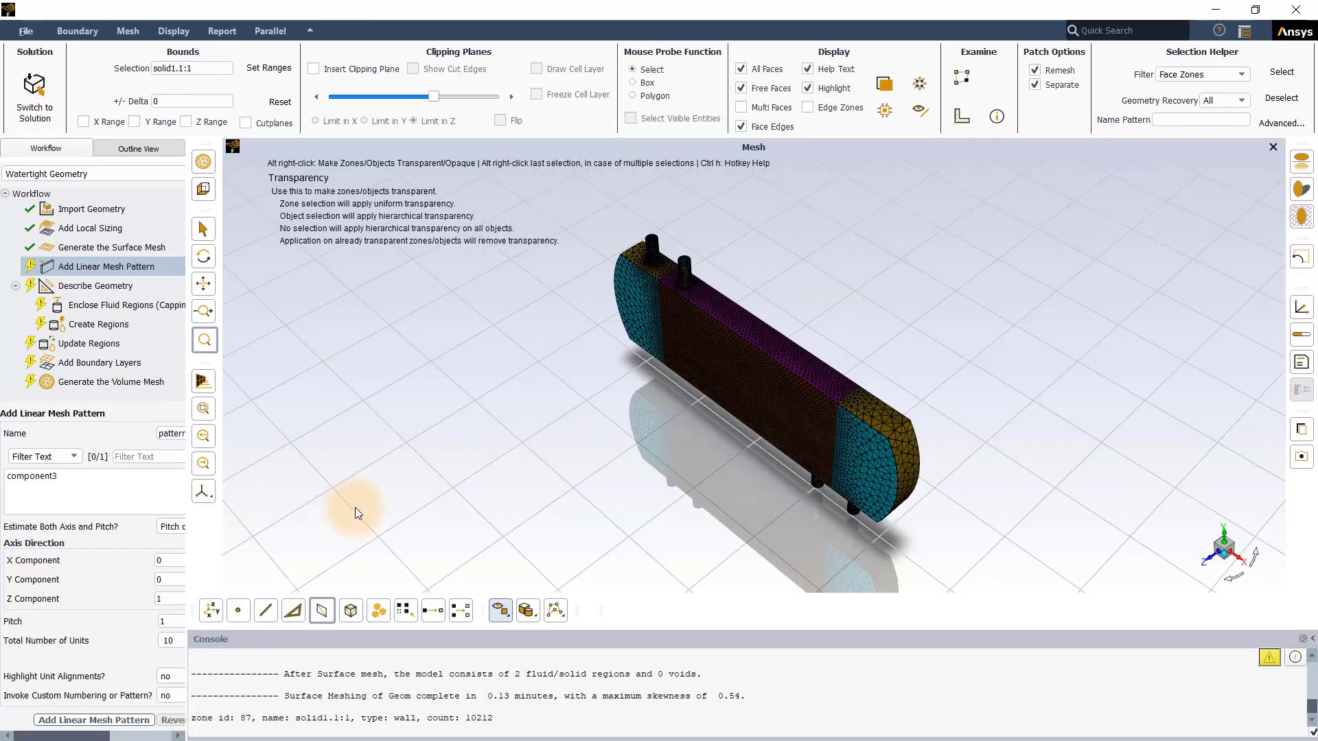
# Step: Turn off the reflections, static shadows and grid plane in the graphics window, and turn them back on
pyautogui.click(1301, 169)
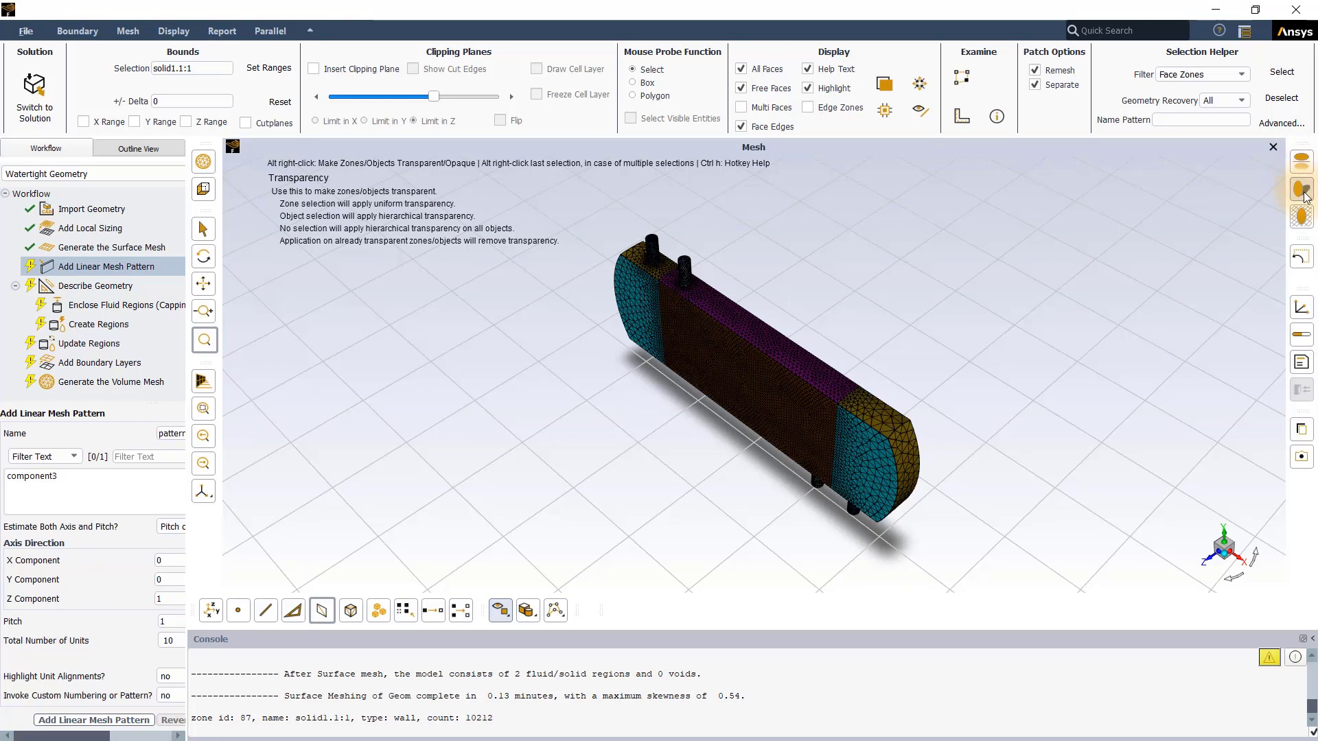
pyautogui.click(1302, 196)
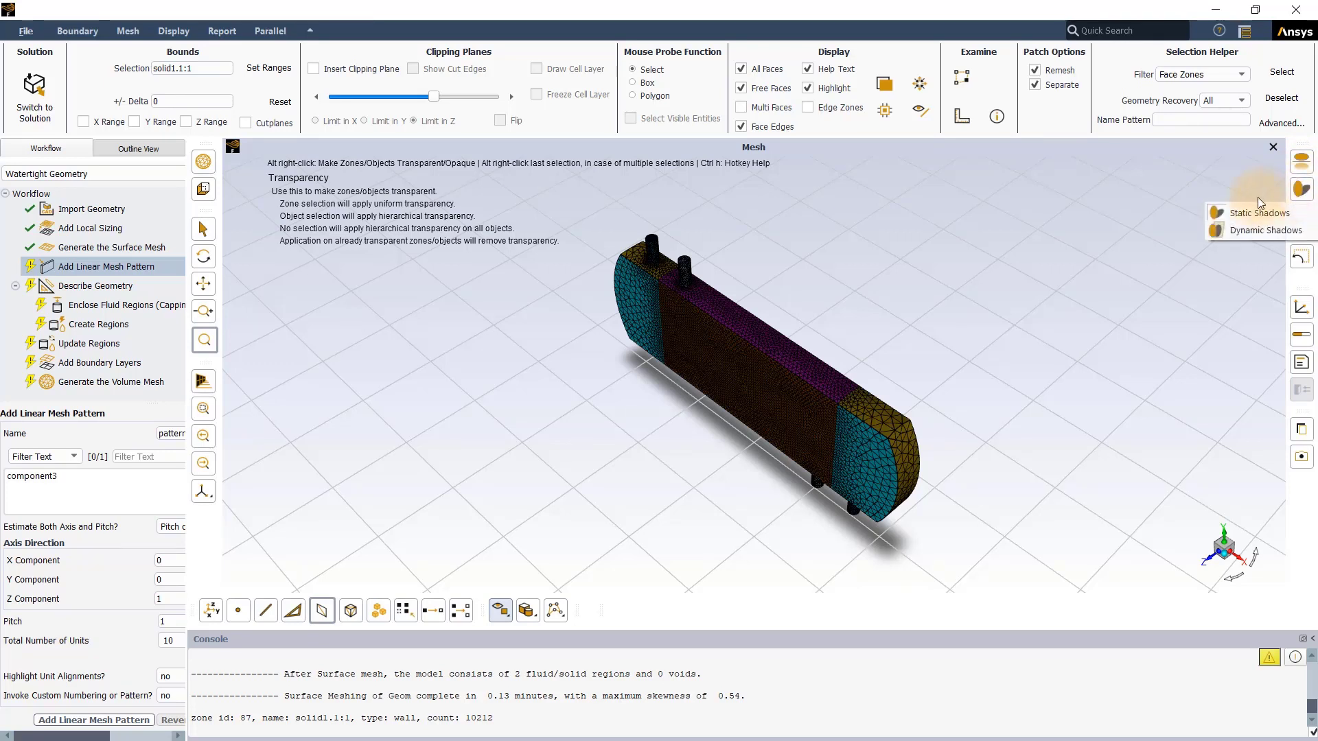
pyautogui.click(1261, 210)
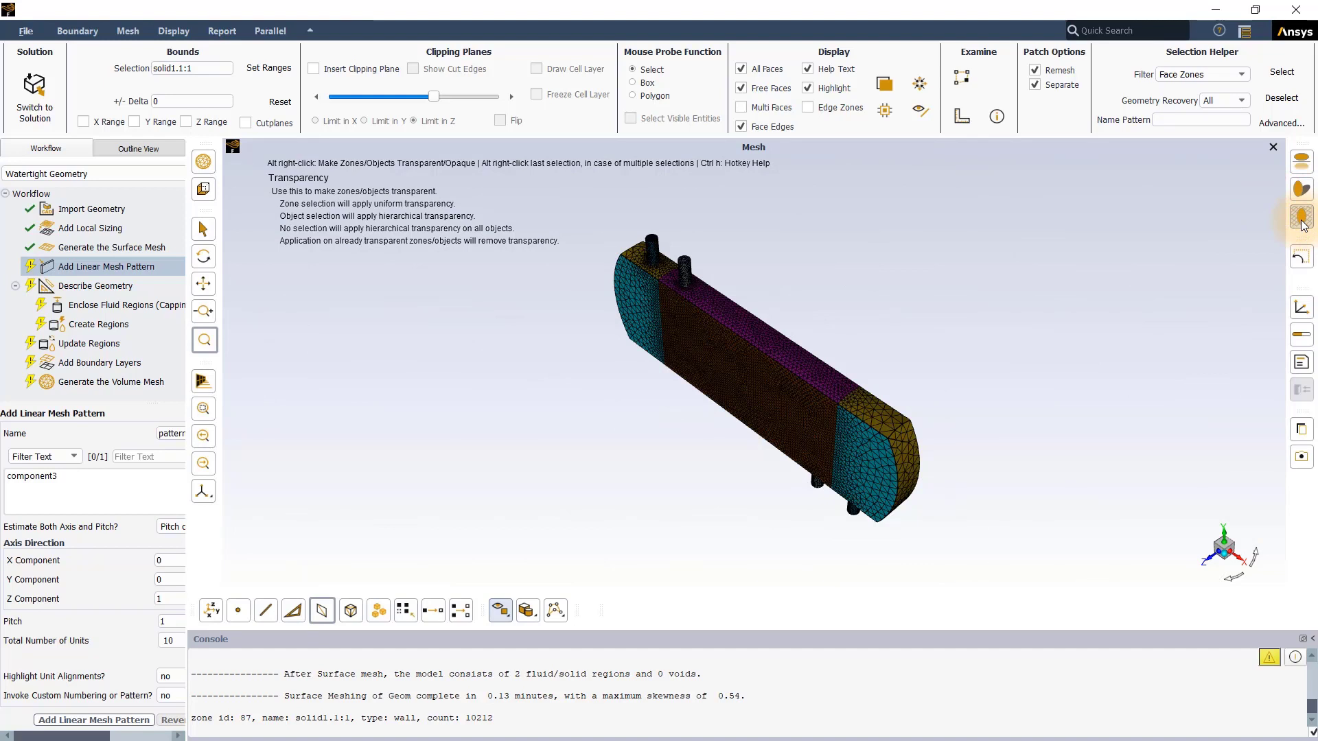
pyautogui.click(1302, 222)
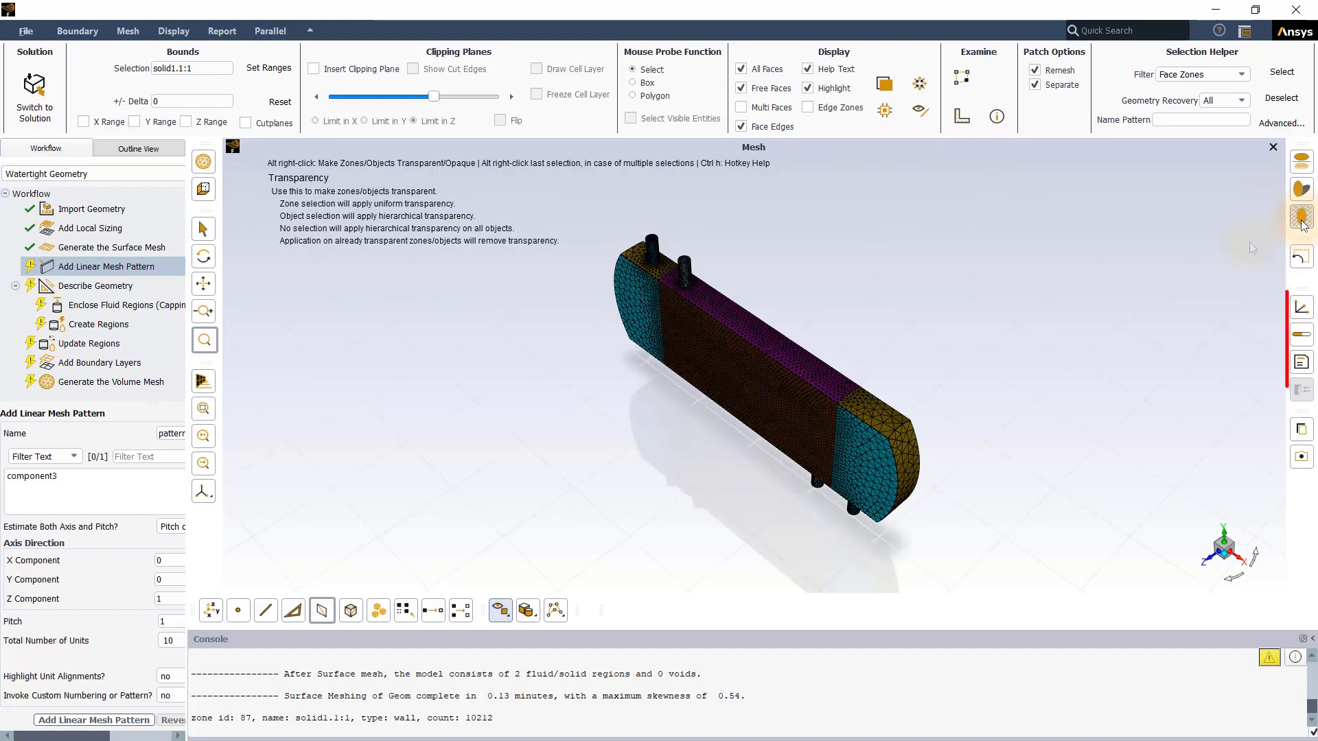
# Step: Toggle the ruler, axis triad and title display in the graphics window
pyautogui.click(1303, 335)
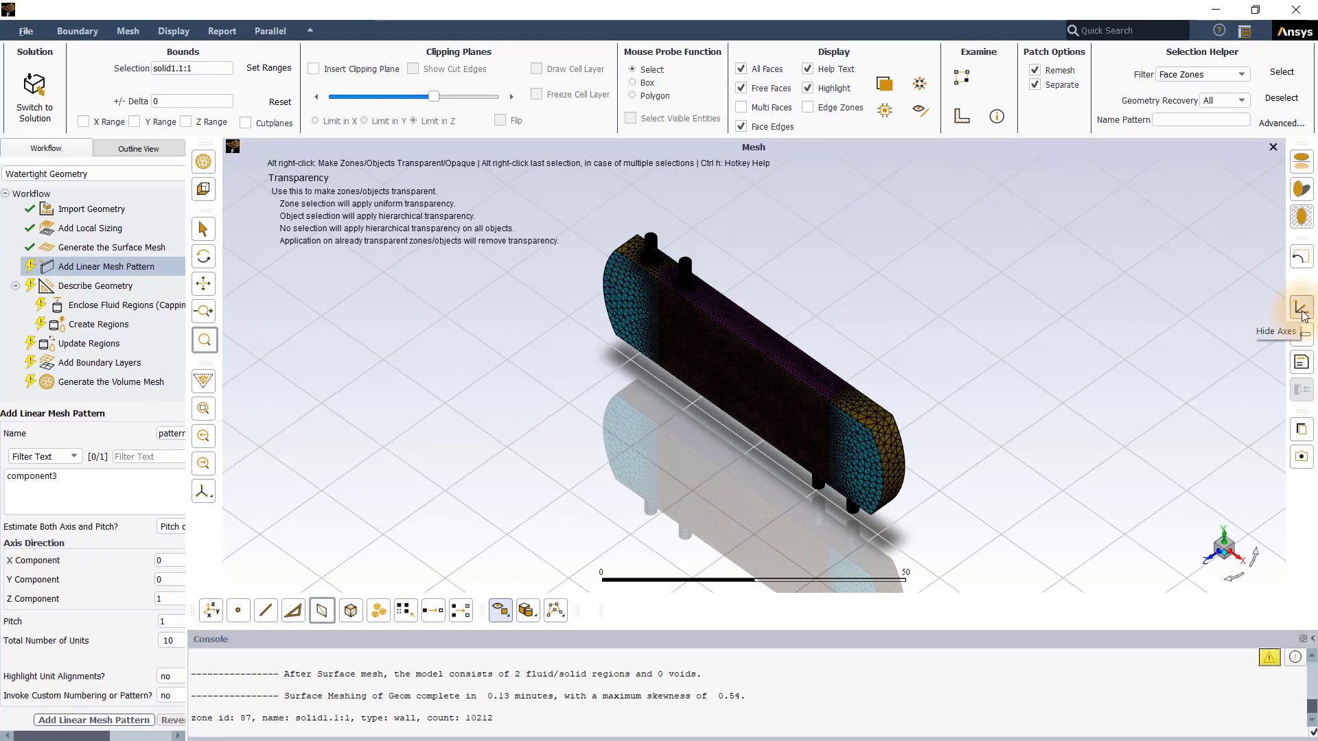
pyautogui.click(1302, 310)
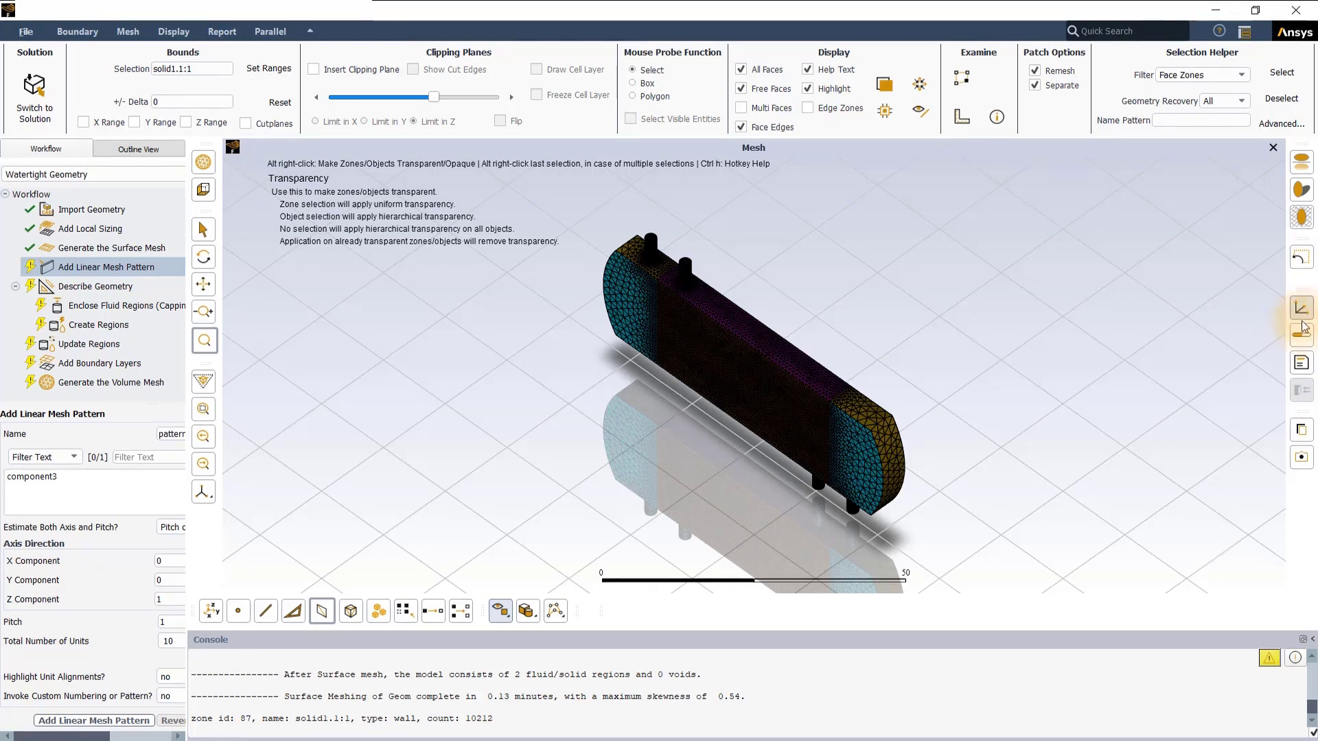
pyautogui.click(1303, 365)
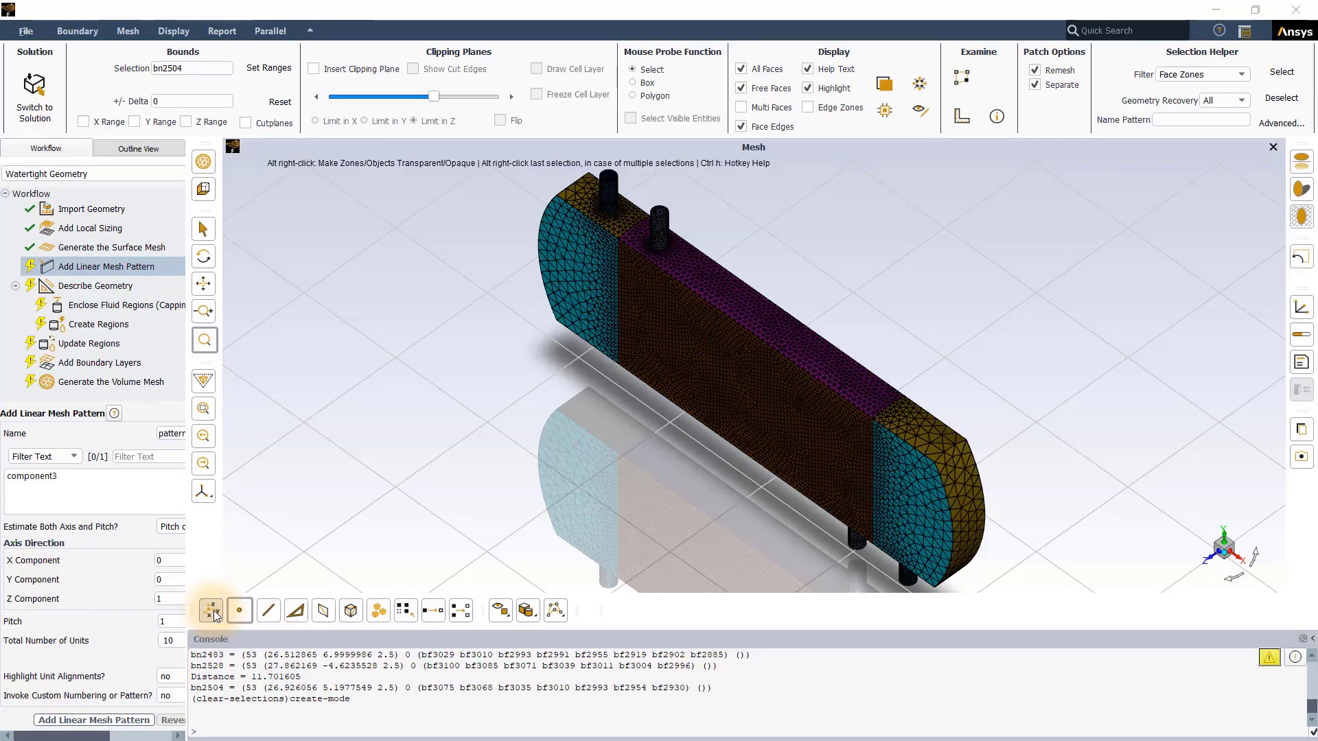
# Step: Pick a position on the large middle side face with the Position filter and a node on the end face with the Node filter
pyautogui.click(213, 611)
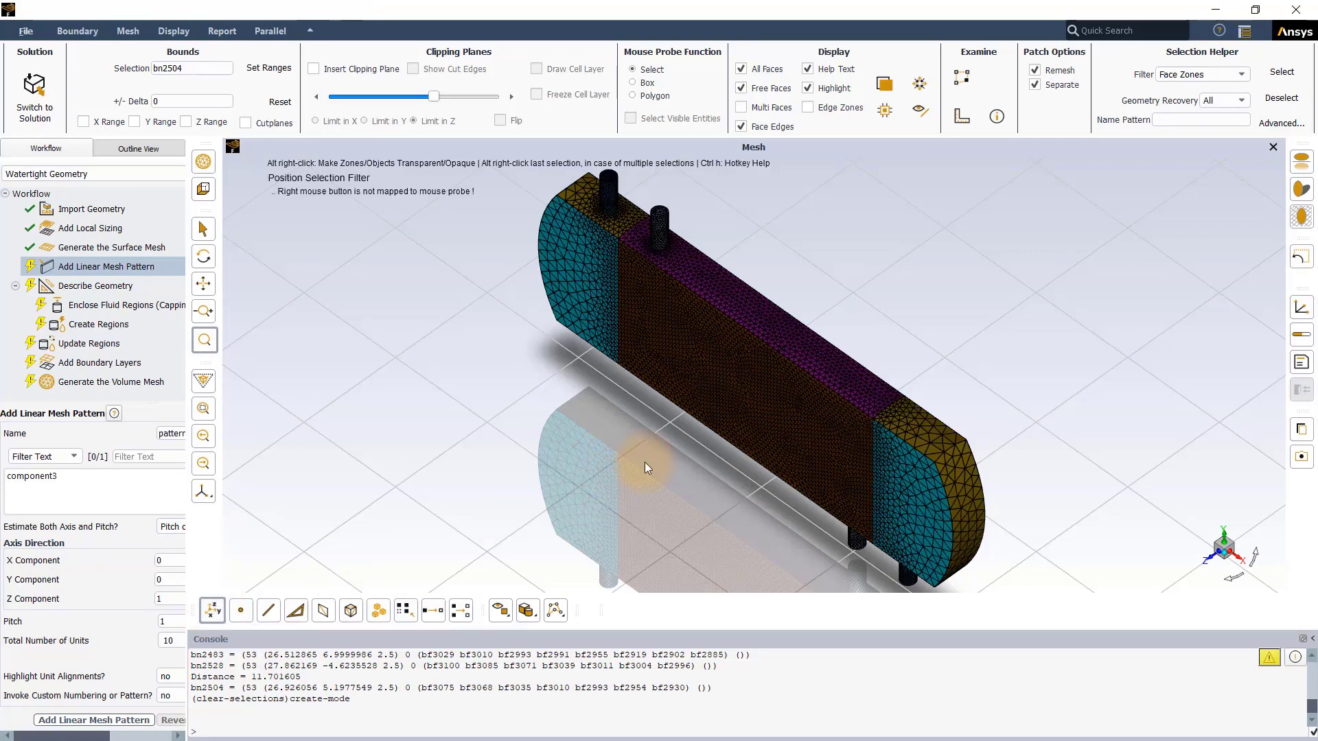
pyautogui.click(802, 429)
pyautogui.click(743, 384)
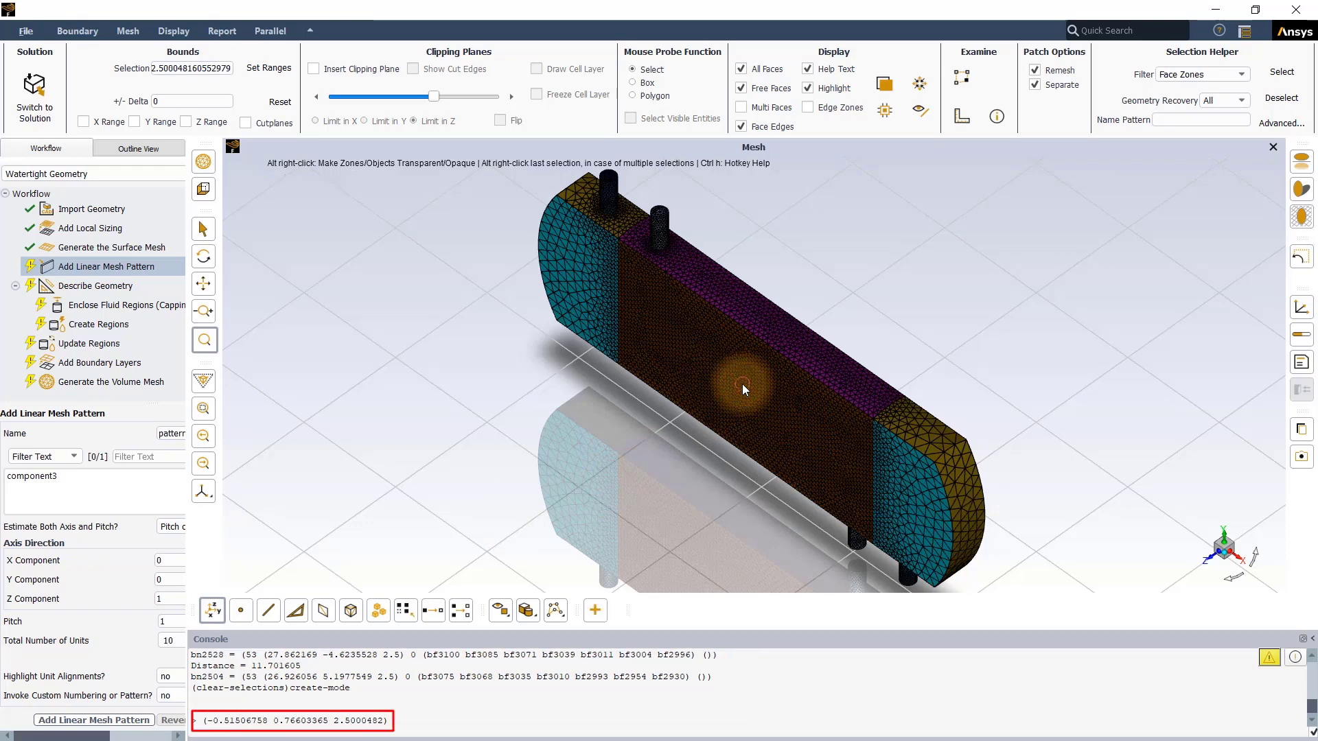
pyautogui.click(242, 611)
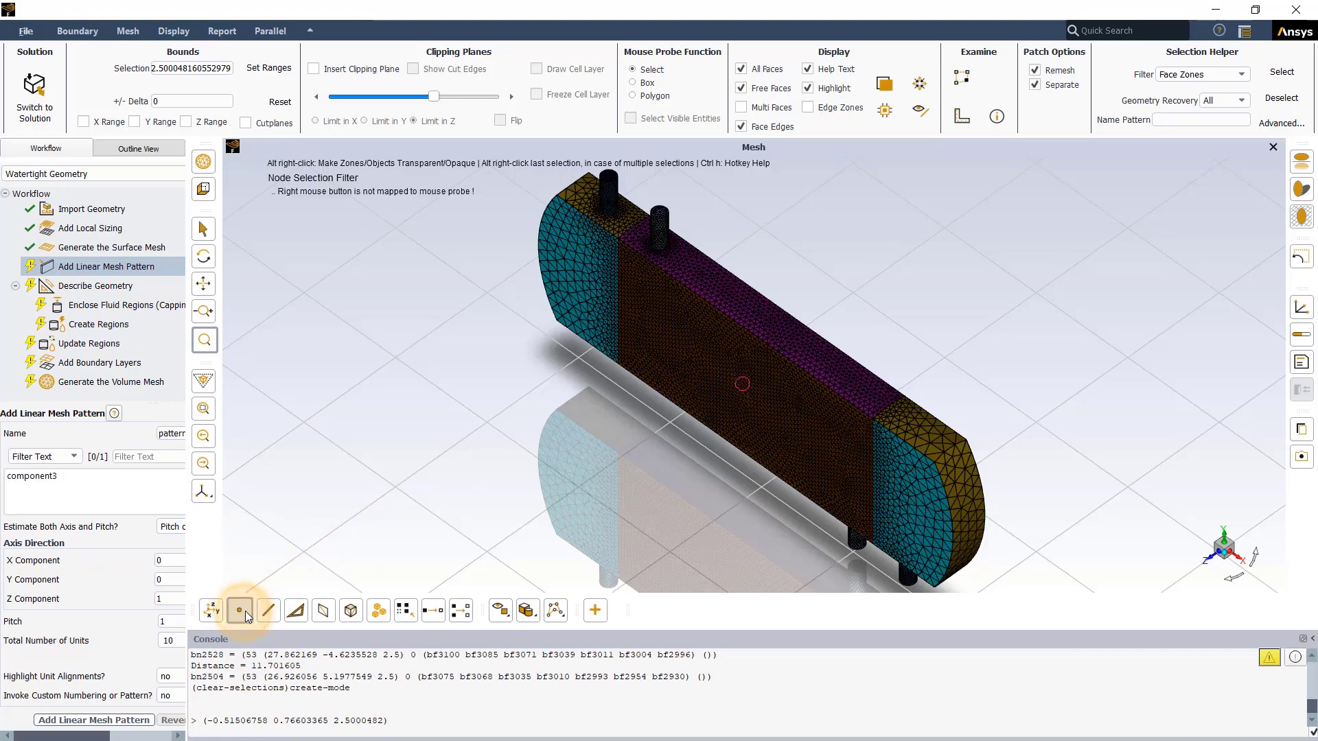
pyautogui.click(895, 471)
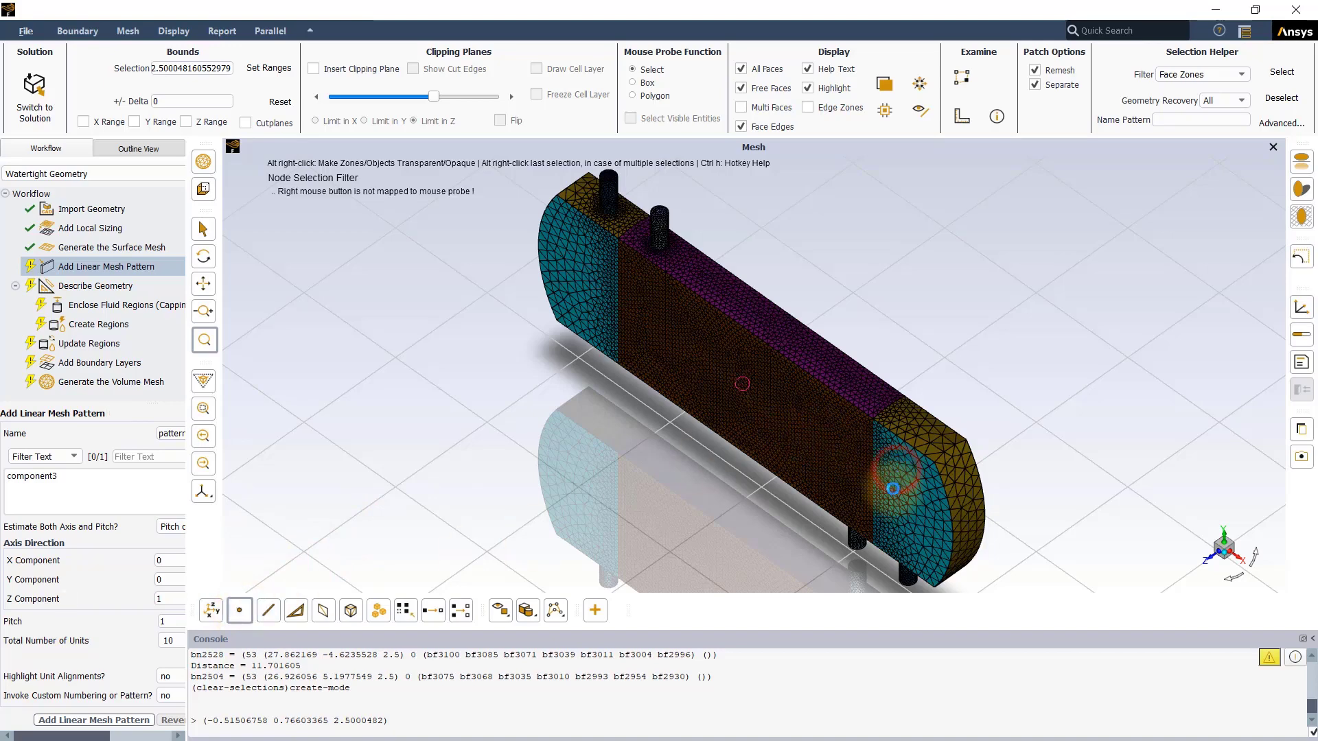
# Step: Select a mesh edge and a mesh face on the end section, plus the large middle side face zone, using the matching selection filters
pyautogui.click(268, 612)
pyautogui.click(921, 507)
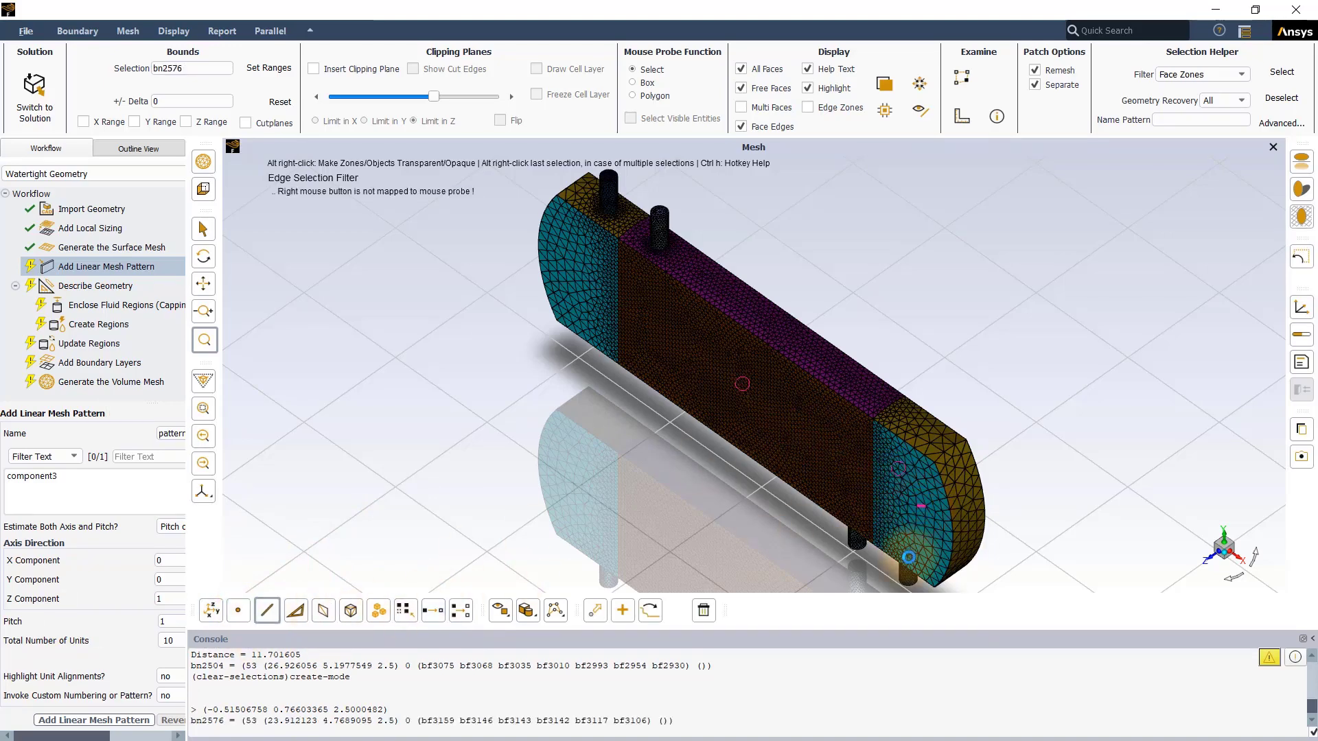
pyautogui.click(295, 611)
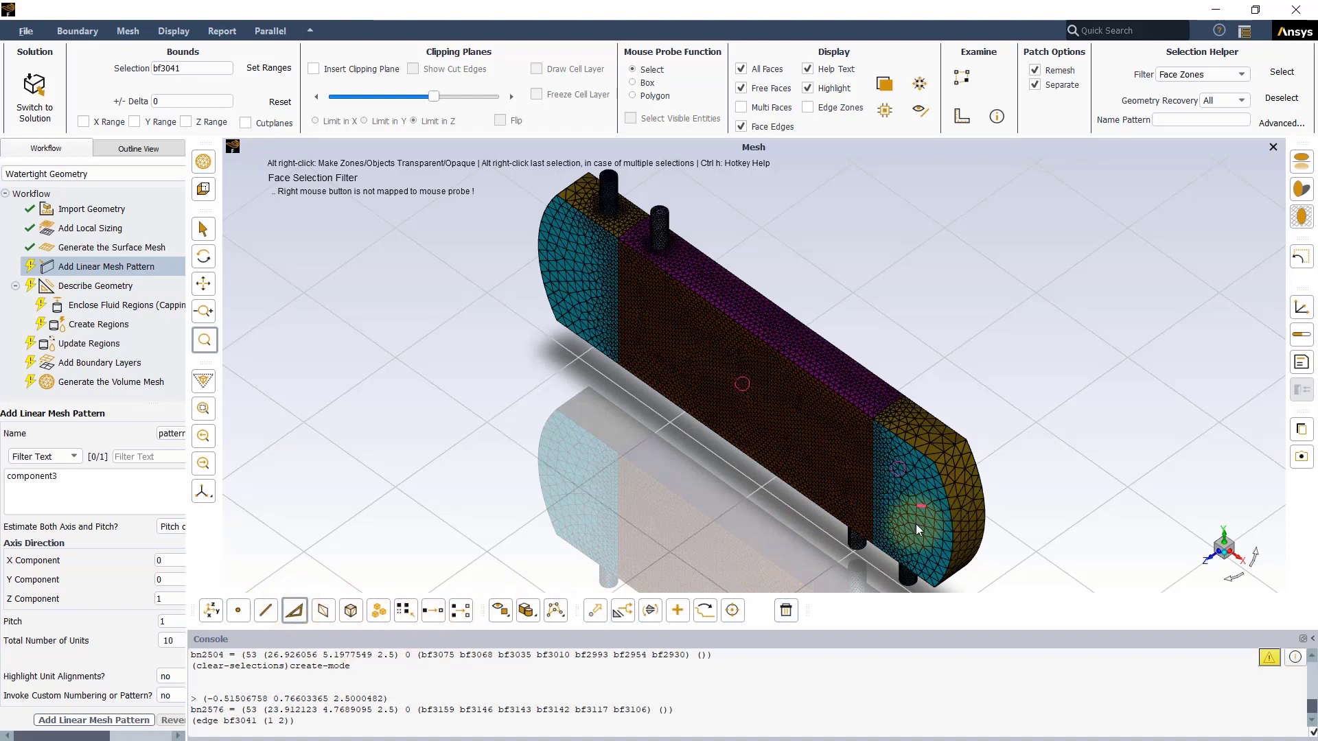
pyautogui.click(916, 525)
pyautogui.click(322, 610)
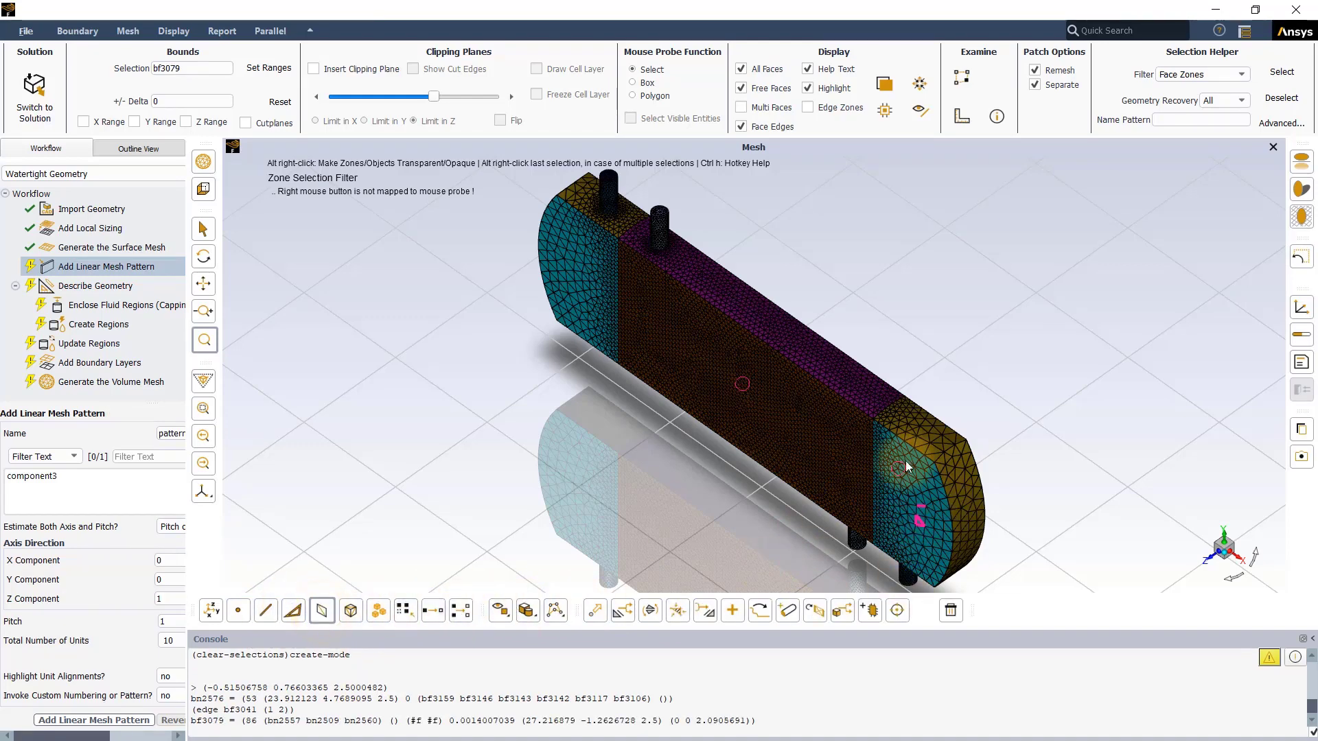
pyautogui.click(778, 381)
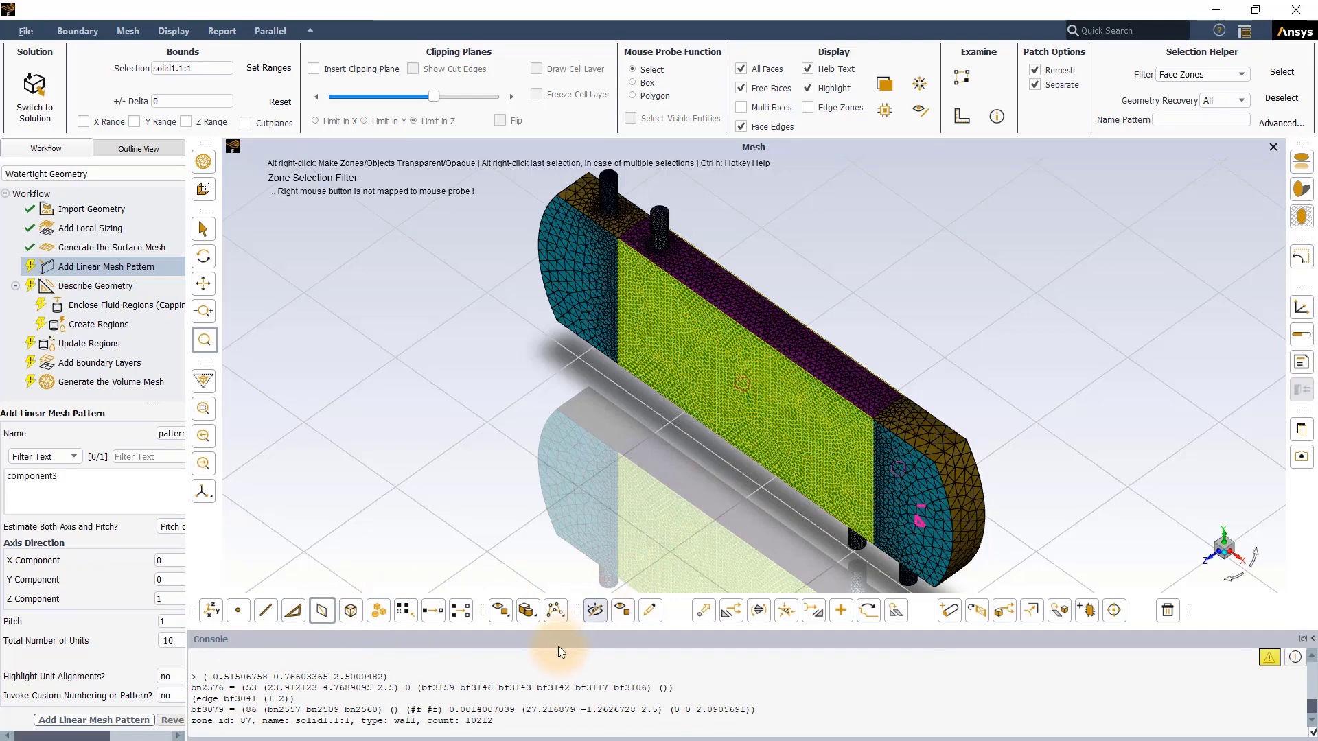
# Step: Deselect the most recently selected entities one at a time, and clear the remaining selection
pyautogui.click(432, 610)
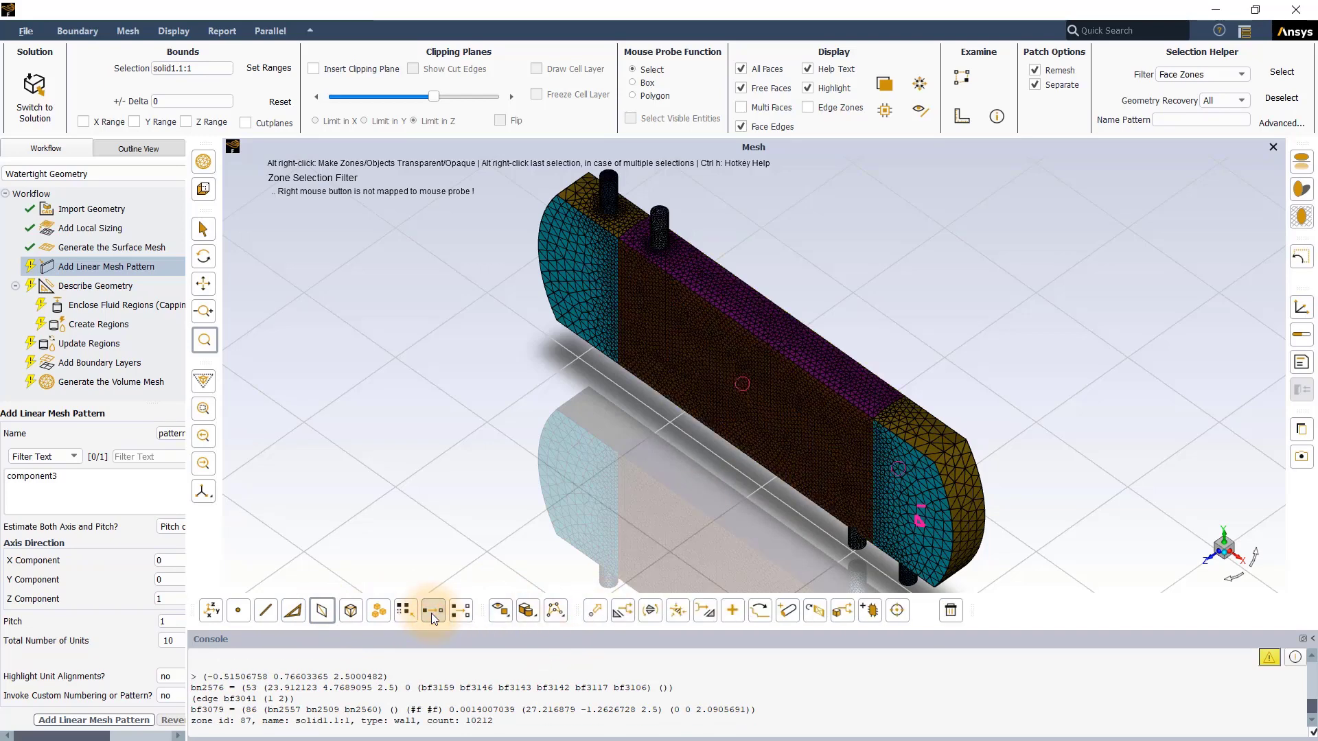
pyautogui.click(432, 610)
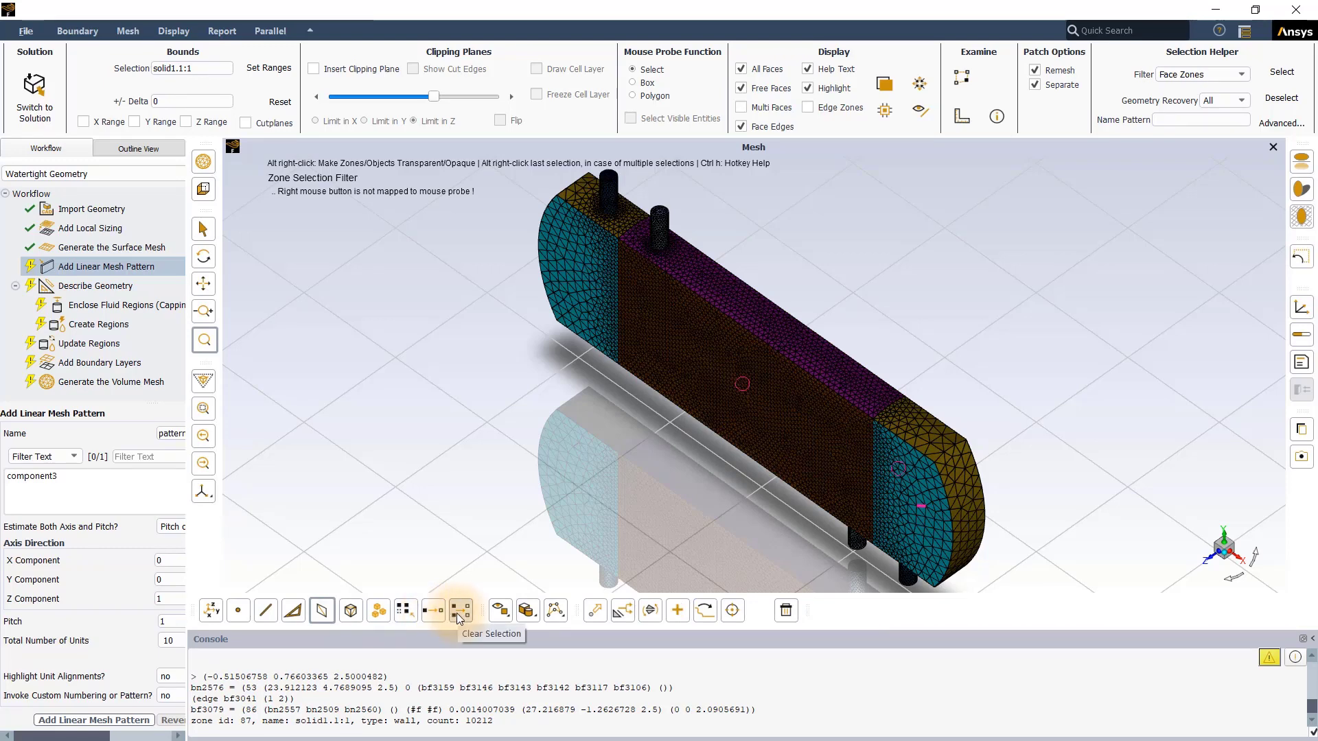
pyautogui.click(456, 613)
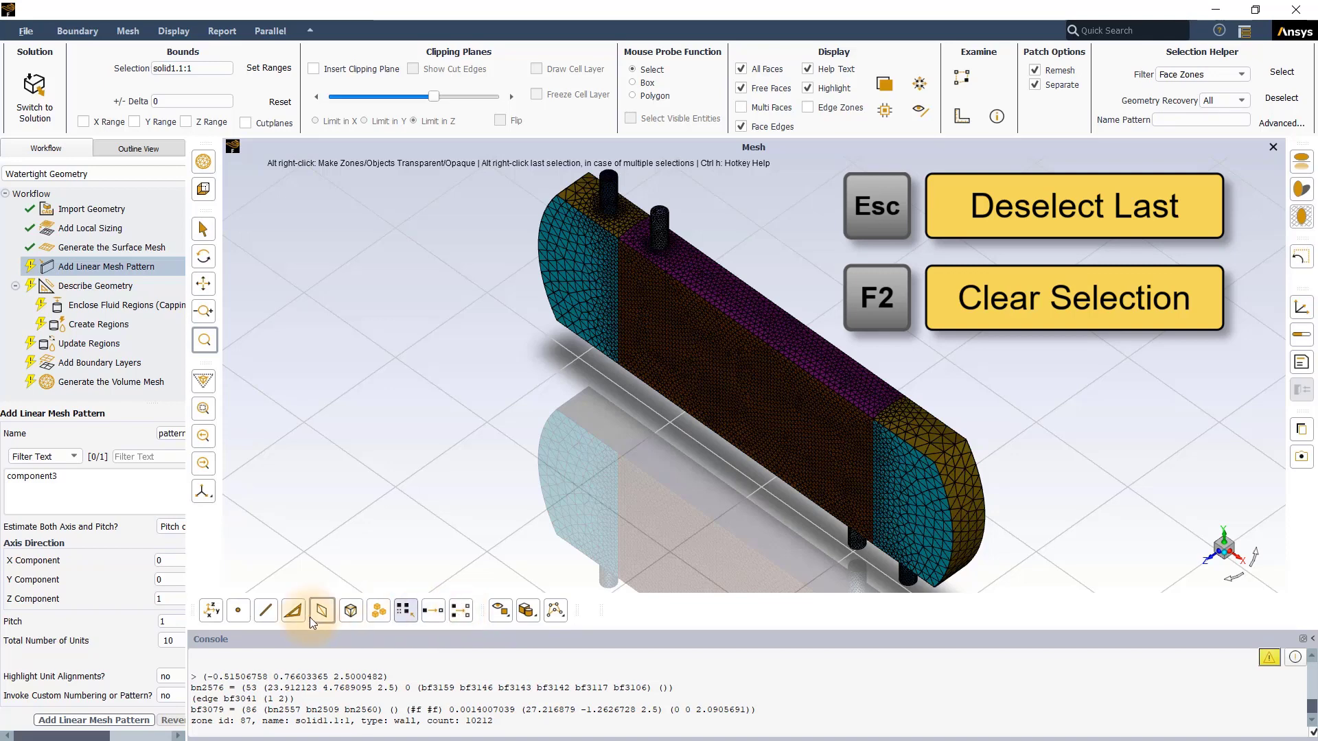
# Step: Measure the distance between an upper and a lower node on the end section's side face
pyautogui.click(238, 611)
pyautogui.click(917, 468)
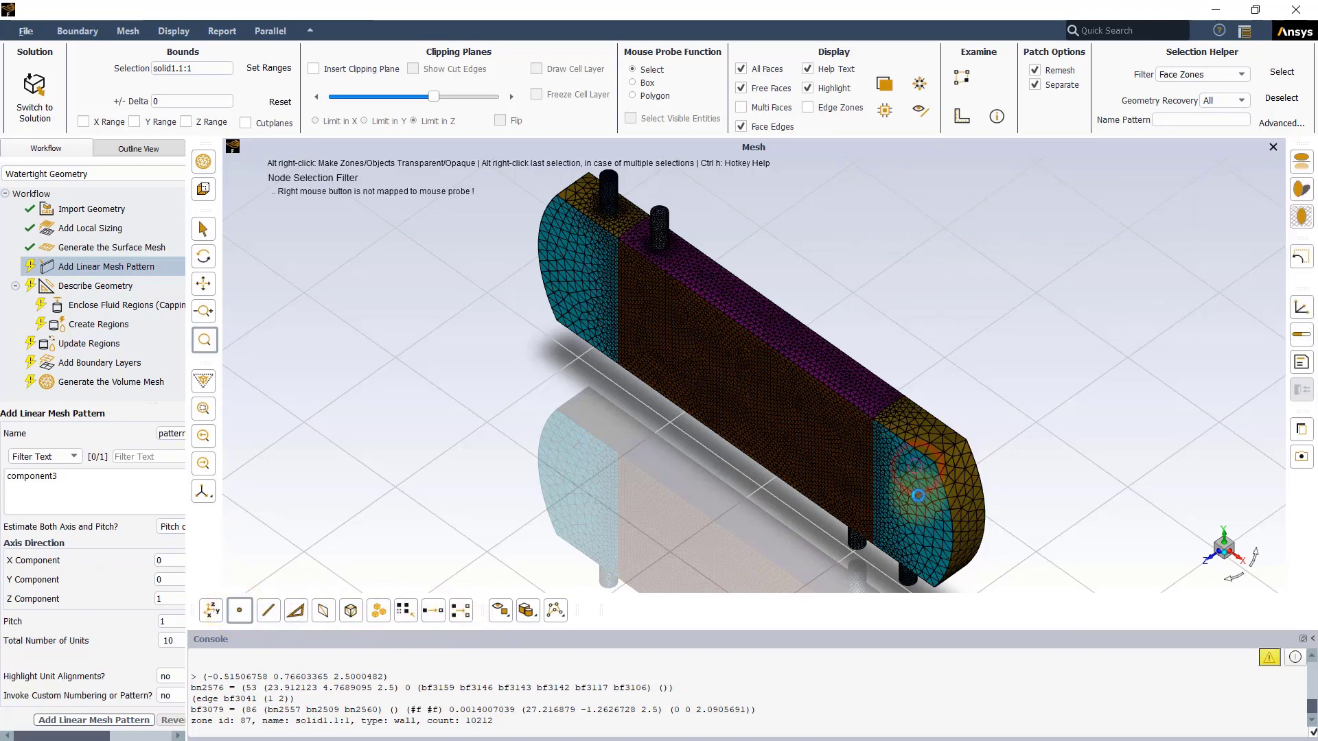
pyautogui.click(918, 550)
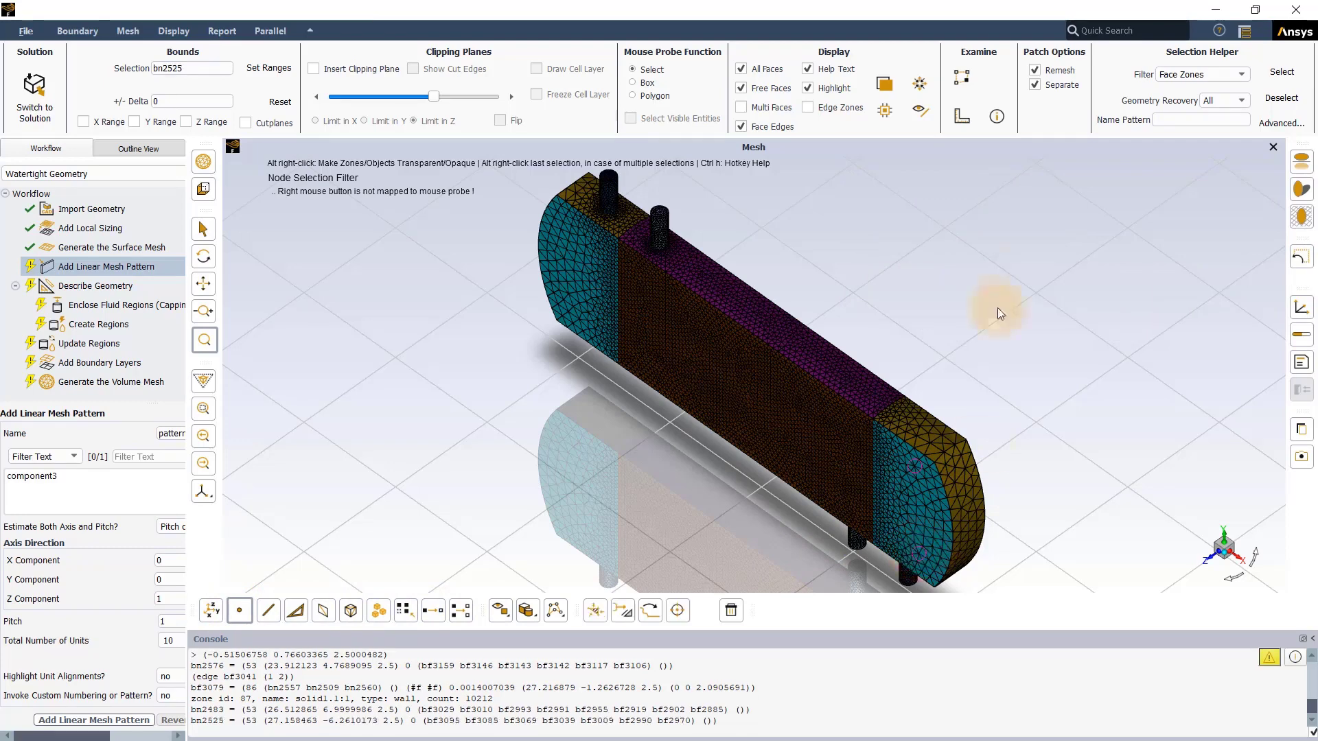
pyautogui.click(962, 115)
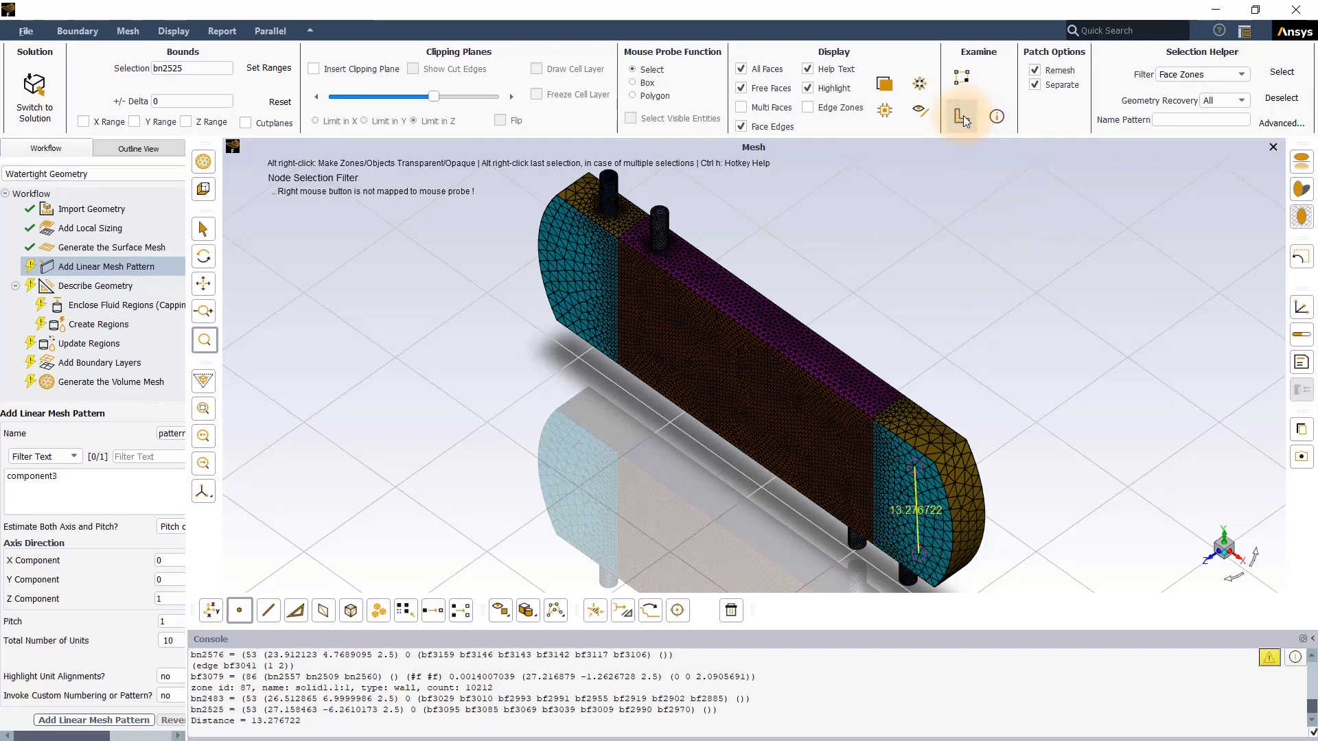